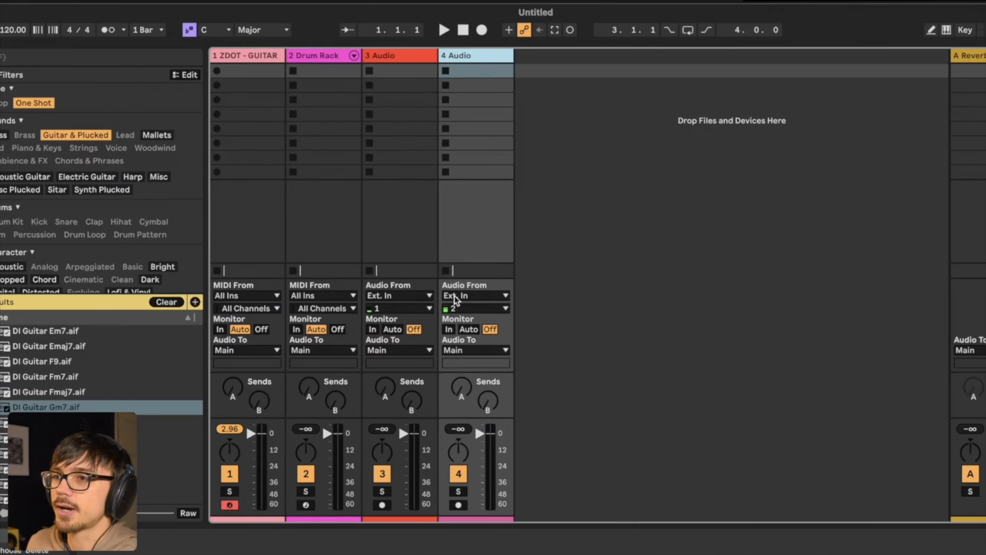
Step: Record a short take from input 2 into the first clip slot of 4 Audio and load it into track 1's Simpler
{"action": "left_click", "coordinate": [458, 505]}
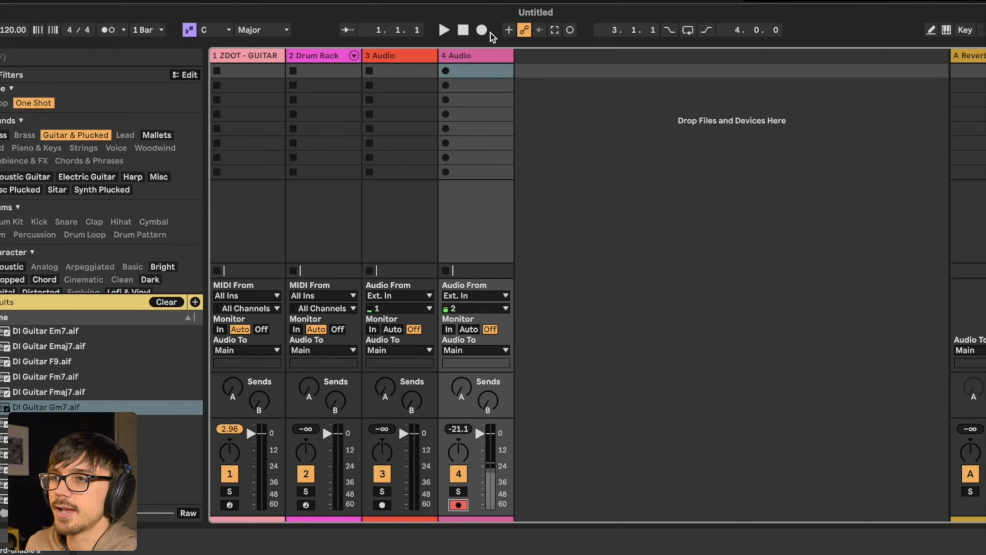
{"action": "left_click", "coordinate": [446, 72]}
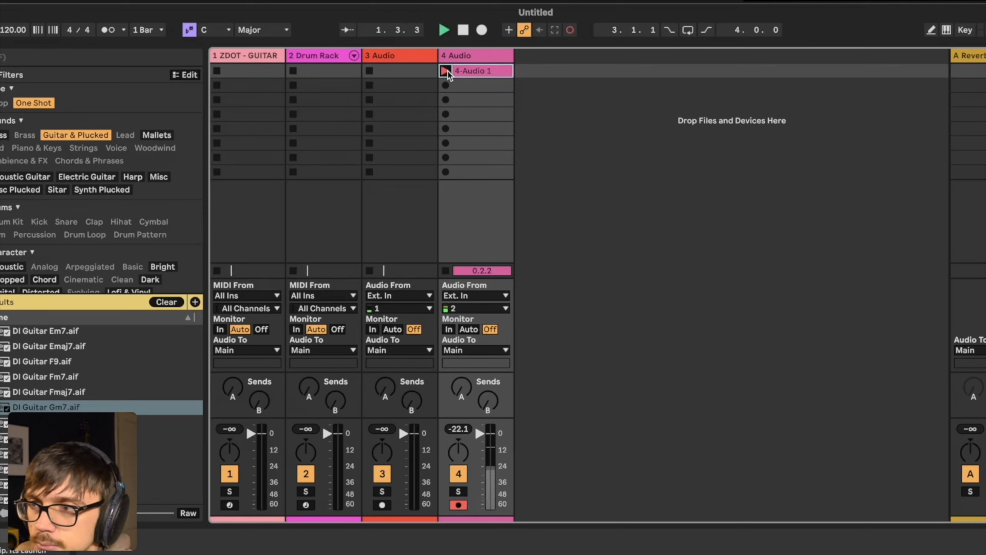
{"action": "left_click", "coordinate": [446, 71]}
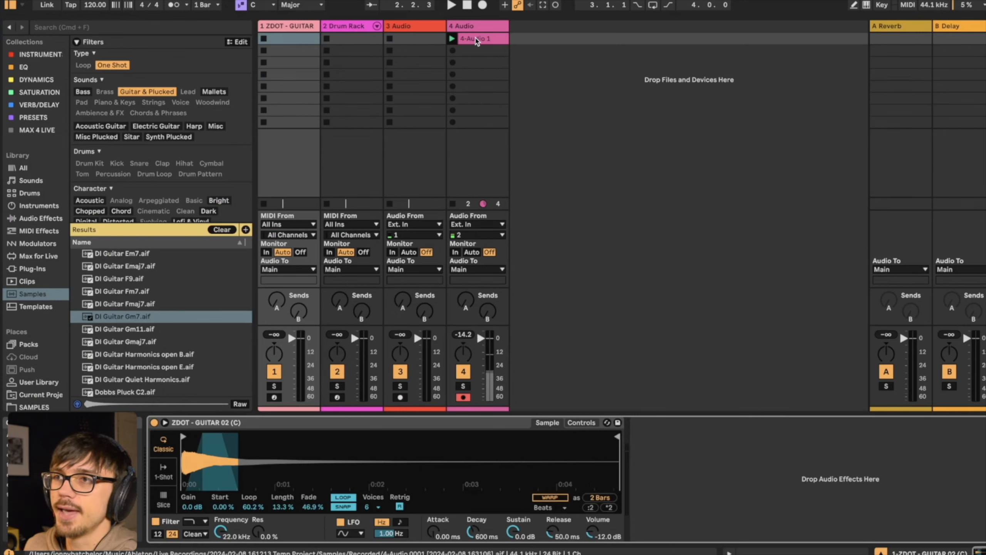
{"action": "left_click_drag", "start_coordinate": [477, 41], "coordinate": [223, 458]}
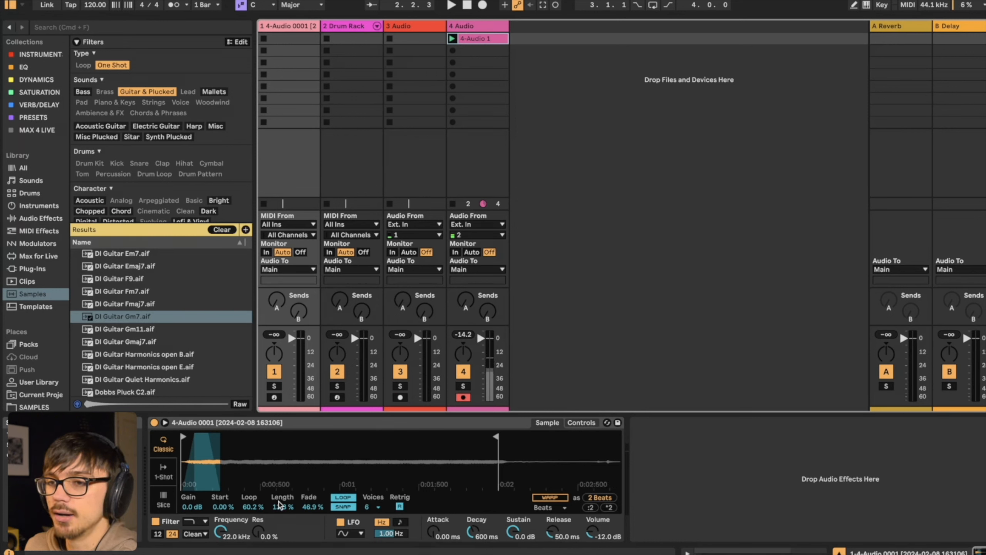
Step: Arm track 1 and set the sample's loop to 54.7 %, length to 91.4 %, fade to 9.38 % and gain to 20 dB
{"action": "left_click_drag", "start_coordinate": [283, 507], "coordinate": [282, 476]}
{"action": "left_click_drag", "start_coordinate": [322, 507], "coordinate": [322, 521]}
{"action": "left_click_drag", "start_coordinate": [253, 507], "coordinate": [200, 509]}
{"action": "left_click", "coordinate": [275, 397]}
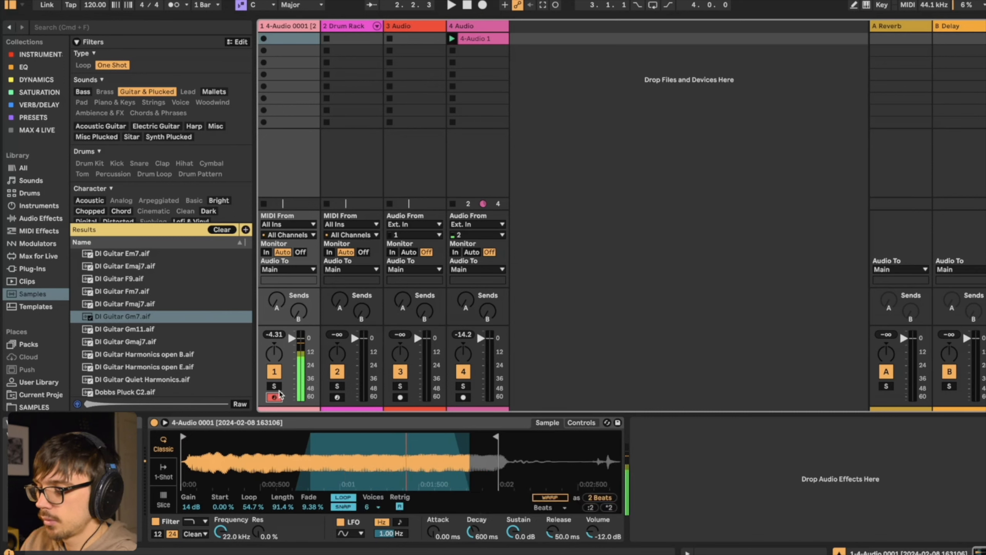
{"action": "left_click_drag", "start_coordinate": [197, 507], "coordinate": [196, 491]}
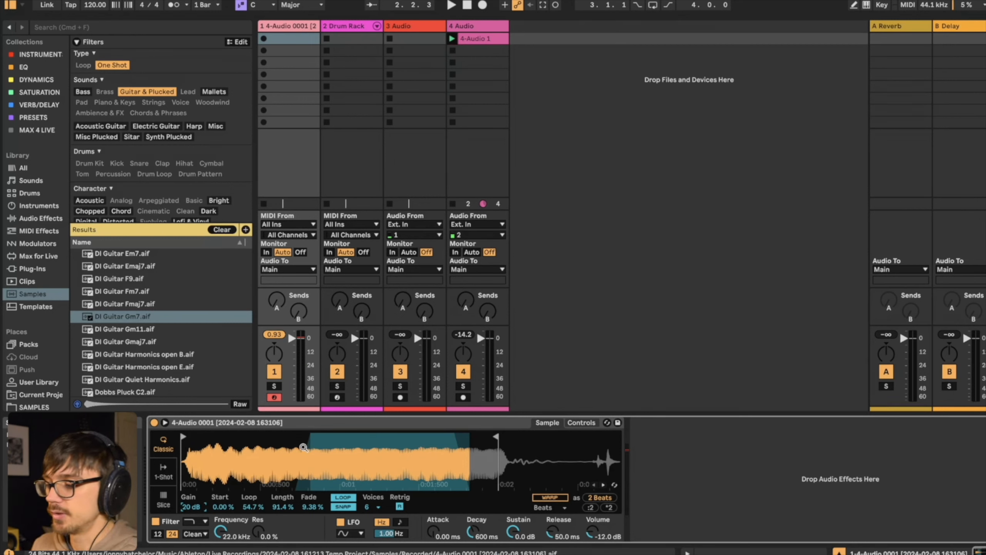
Step: Remove the recorded clip from 4 Audio, and re-arm track 1 with its peak level reset
{"action": "key", "text": "super+z"}
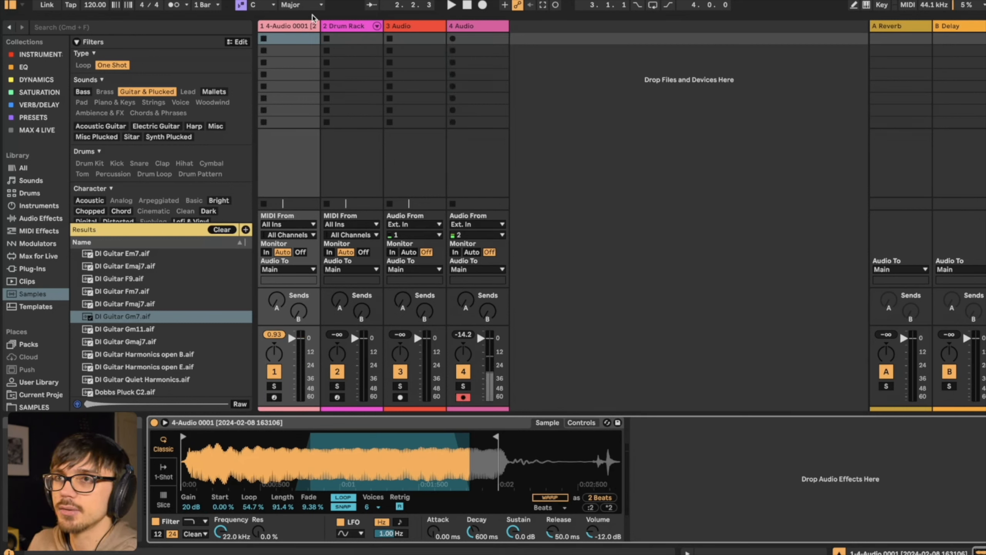
{"action": "left_click", "coordinate": [274, 397]}
{"action": "left_click_drag", "start_coordinate": [280, 335], "coordinate": [280, 373]}
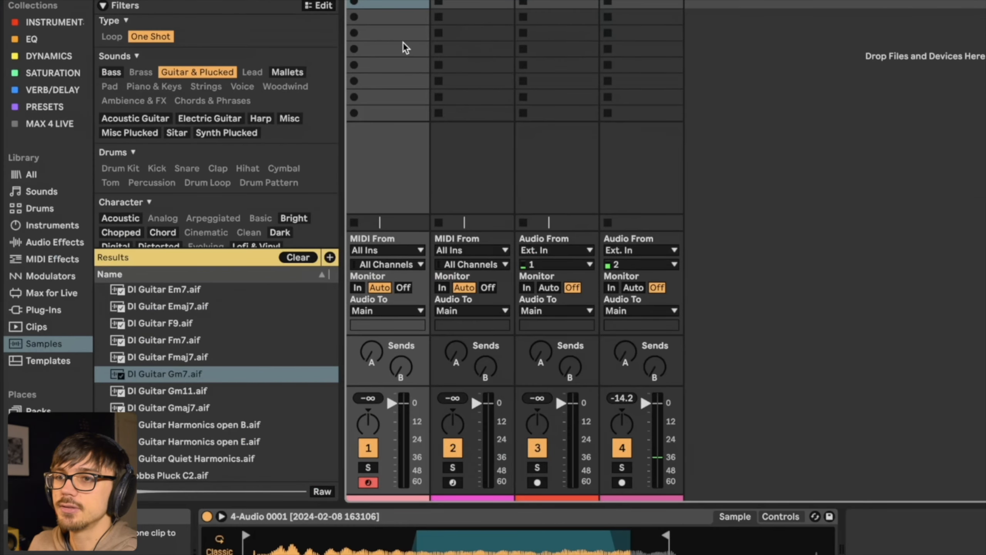
Step: Add the Tuner from the Utility audio effects to track 1
{"action": "left_click", "coordinate": [44, 242]}
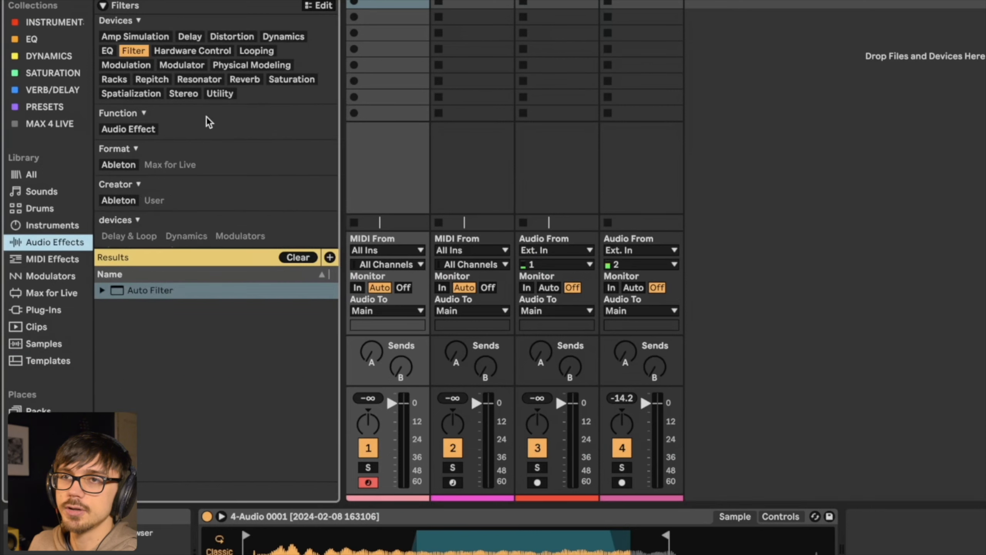
{"action": "left_click", "coordinate": [216, 93]}
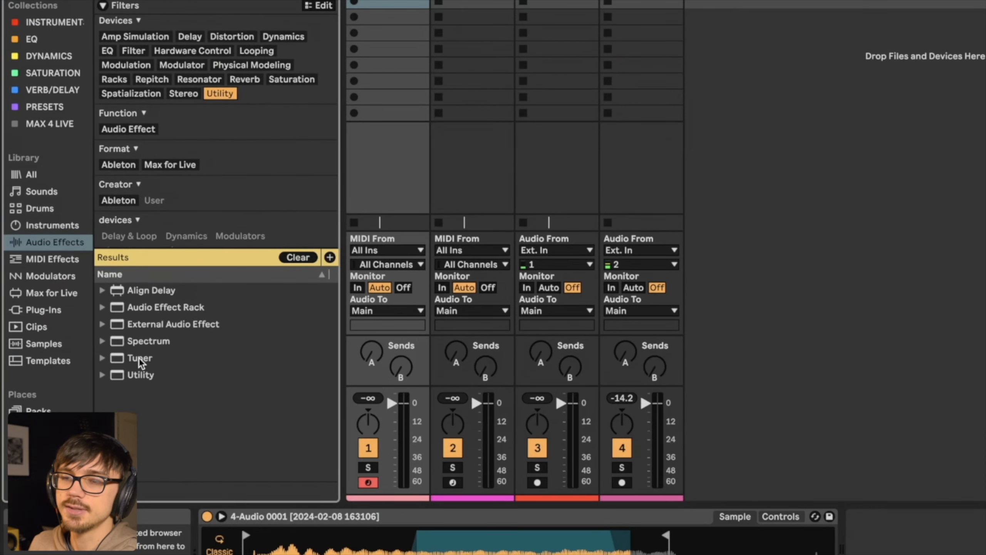
{"action": "left_click_drag", "start_coordinate": [139, 358], "coordinate": [397, 0]}
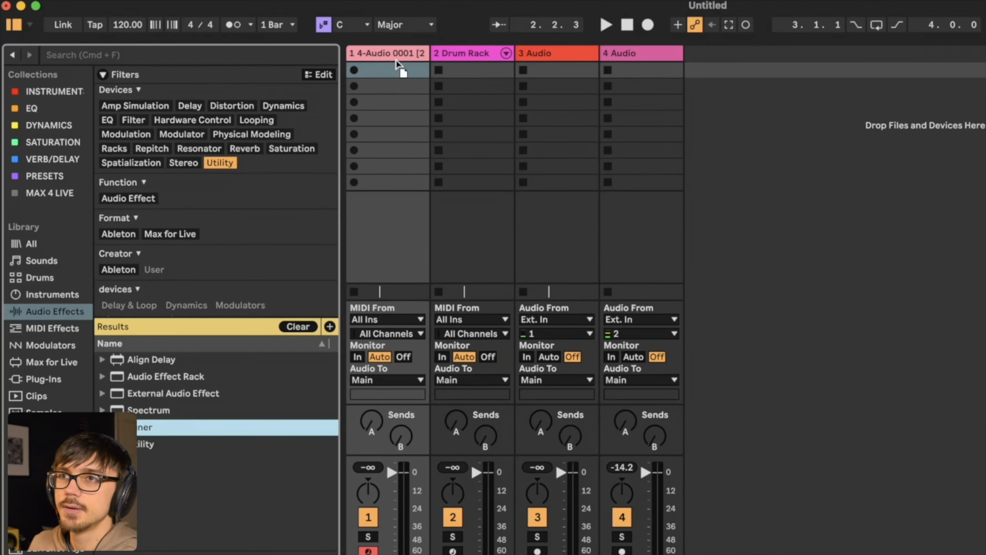
{"action": "left_click_drag", "start_coordinate": [386, 51], "coordinate": [387, 54]}
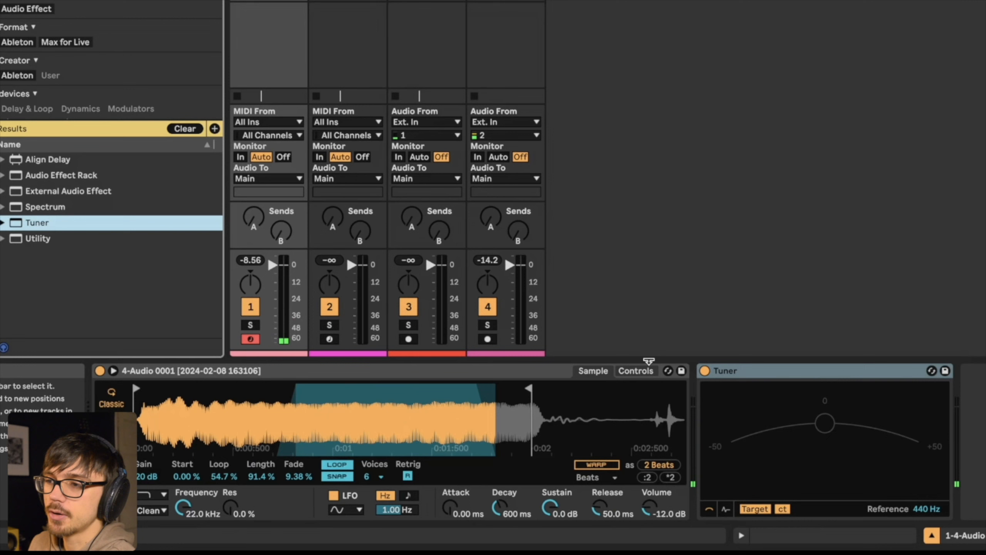
Step: Set the Simpler's Detune to -35 ct
{"action": "left_click", "coordinate": [628, 372]}
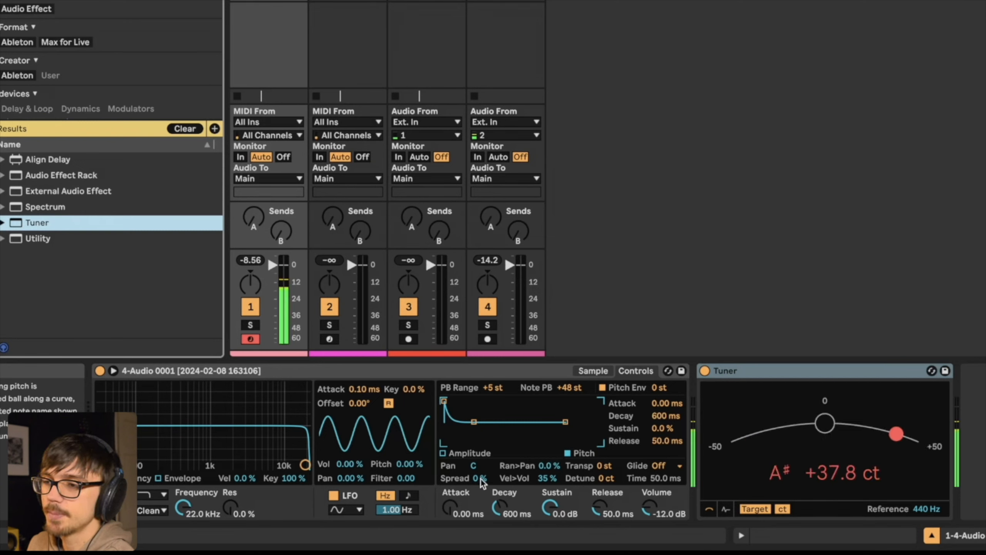
{"action": "left_click", "coordinate": [606, 479]}
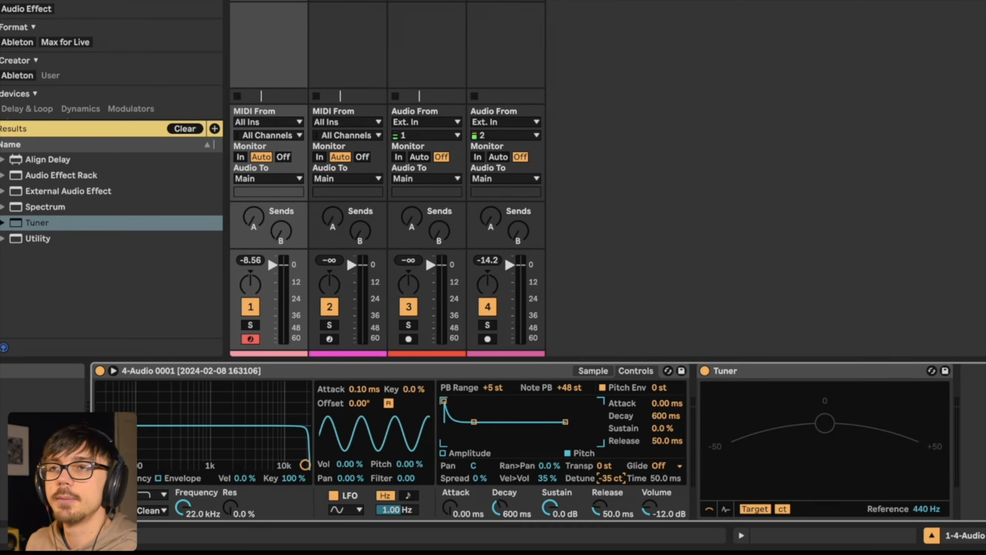
Step: Create a one-bar MIDI clip on track 1 with a C3 note filling the whole bar, and play it
{"action": "key", "text": "ctrl+shift+m"}
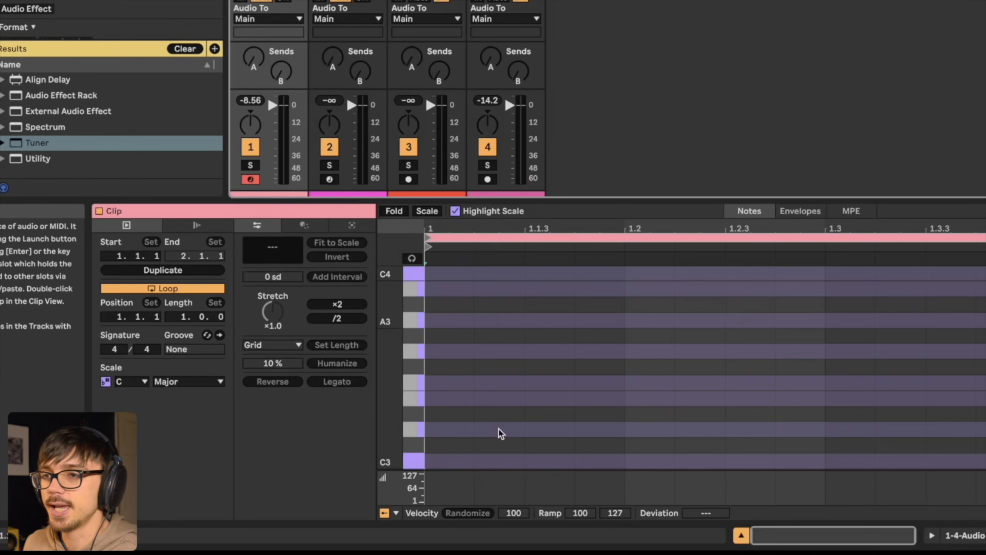
{"action": "scroll", "coordinate": [462, 419], "scroll_direction": "down", "scroll_amount": 2}
{"action": "double_click", "coordinate": [441, 402]}
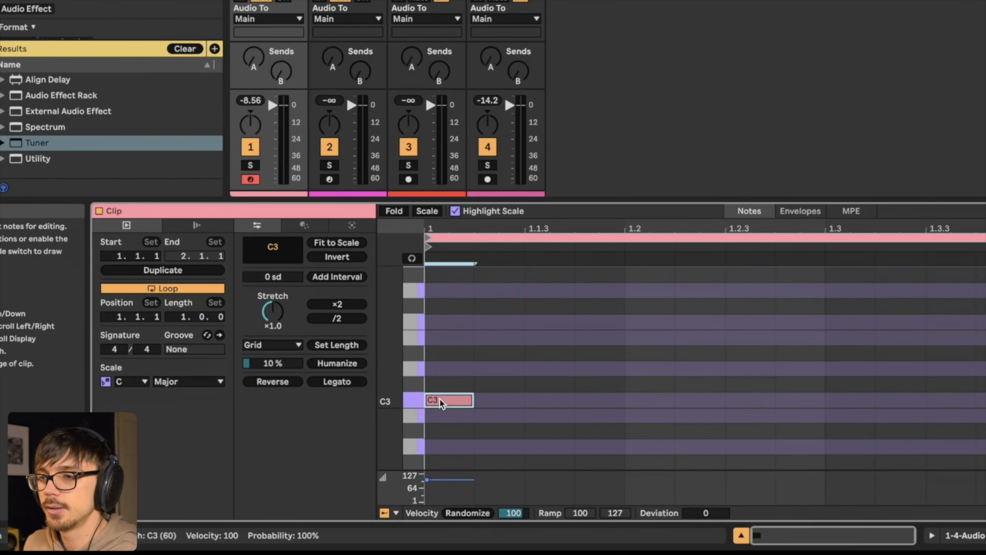
{"action": "left_click_drag", "start_coordinate": [472, 400], "coordinate": [983, 401]}
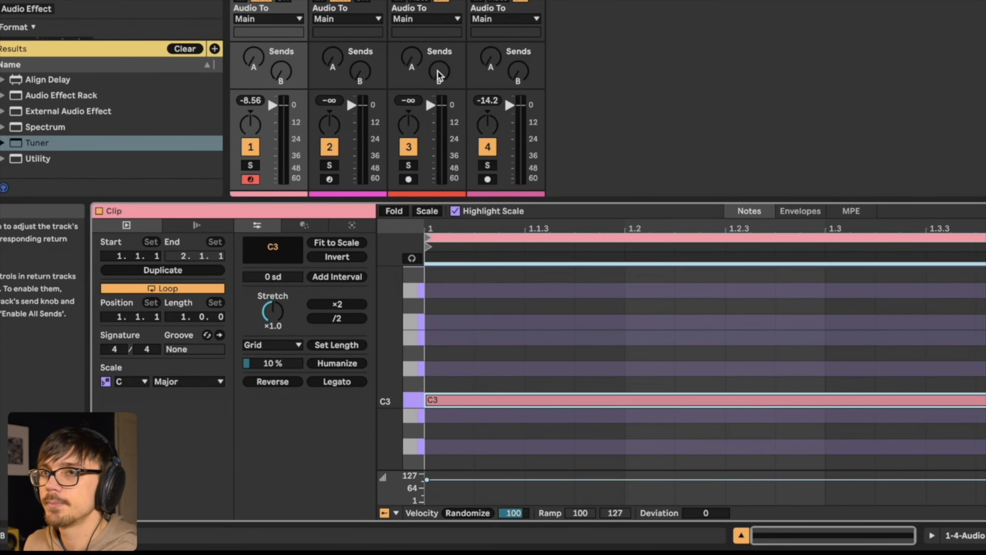
{"action": "key", "text": "Return"}
Step: Transpose the Simpler's sample by +2 st so that C3 plays as a C on the Tuner
{"action": "key", "text": "shift+Tab"}
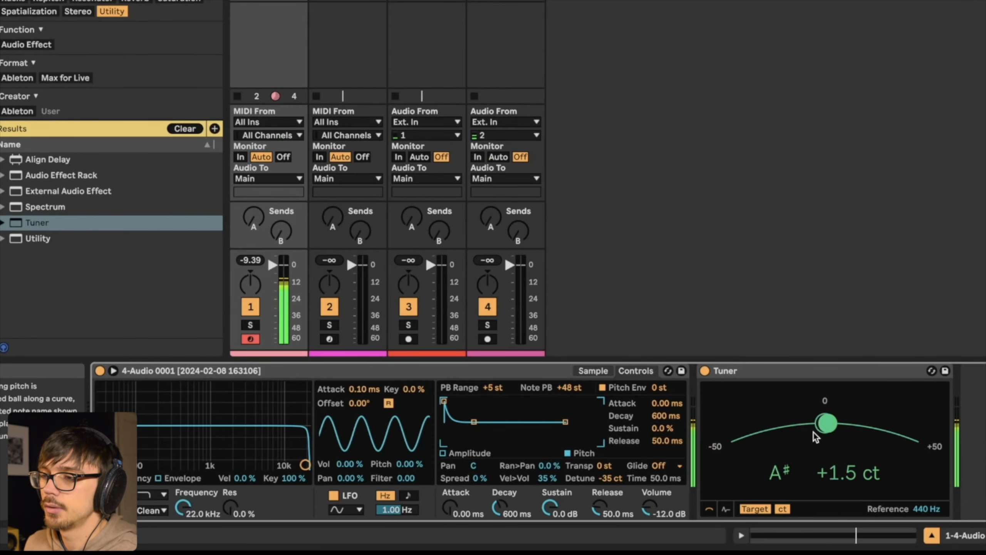
{"action": "left_click", "coordinate": [605, 465]}
{"action": "key", "text": "Up"}
{"action": "key", "text": "Up"}
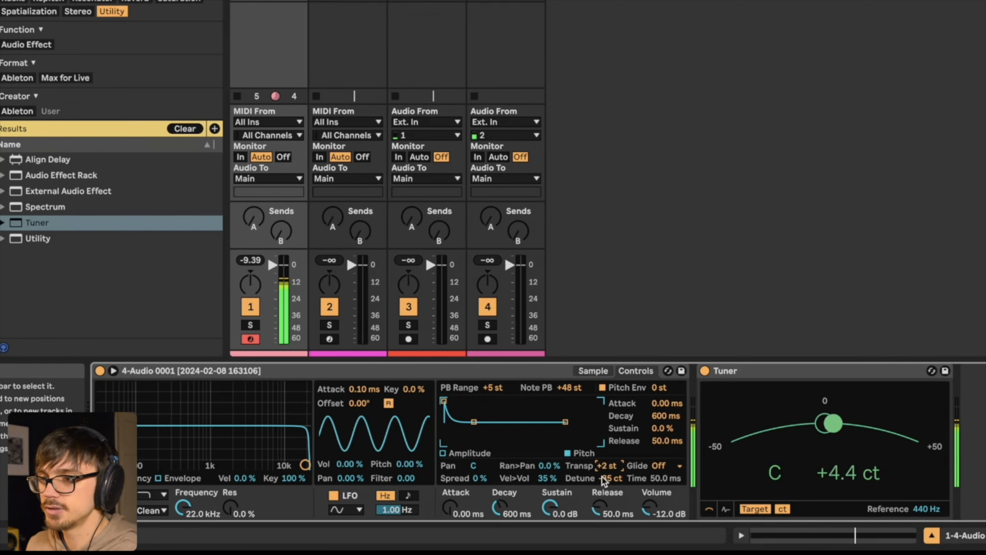
{"action": "key", "text": "Up"}
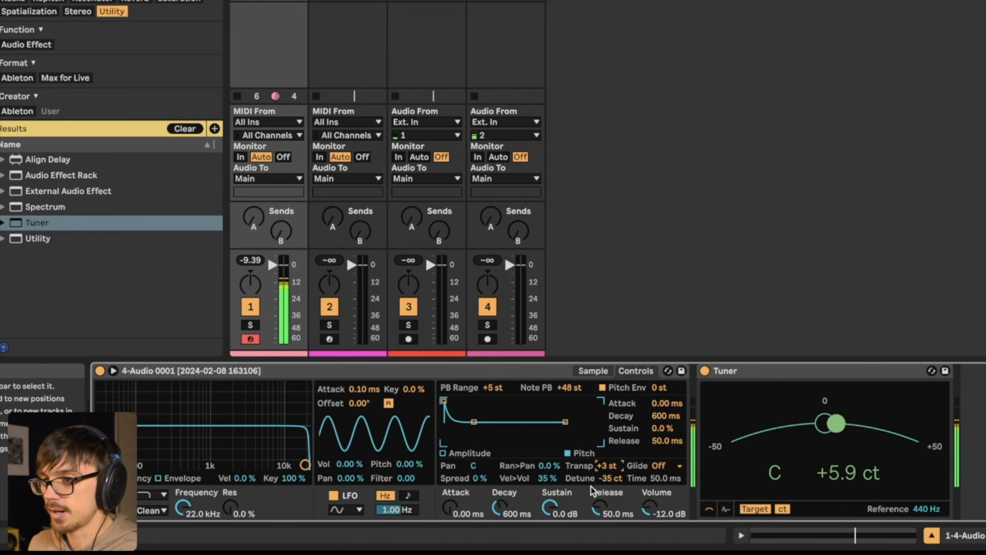
{"action": "key", "text": "Down"}
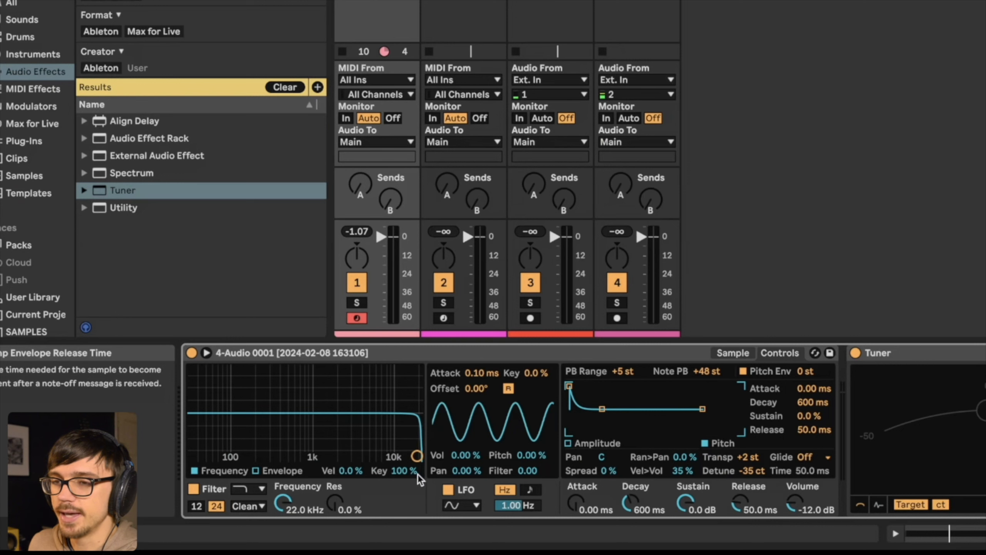
Step: Shape the Simpler's amplitude envelope with 19.0 ms attack, 749 ms decay, −∞ dB sustain and 493 ms release
{"action": "left_click", "coordinate": [569, 443]}
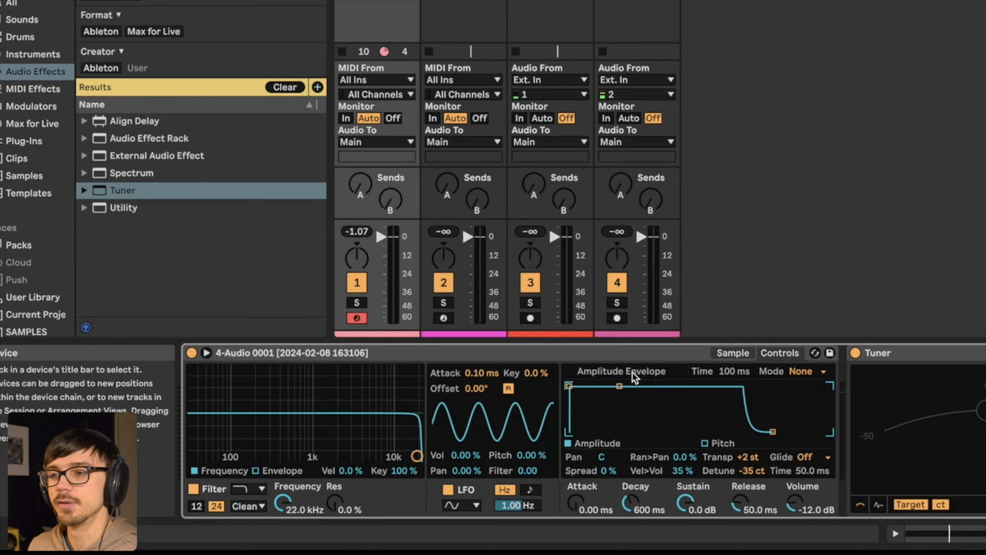
{"action": "left_click_drag", "start_coordinate": [569, 385], "coordinate": [606, 385]}
{"action": "left_click_drag", "start_coordinate": [656, 386], "coordinate": [656, 416]}
{"action": "left_click_drag", "start_coordinate": [773, 432], "coordinate": [790, 431]}
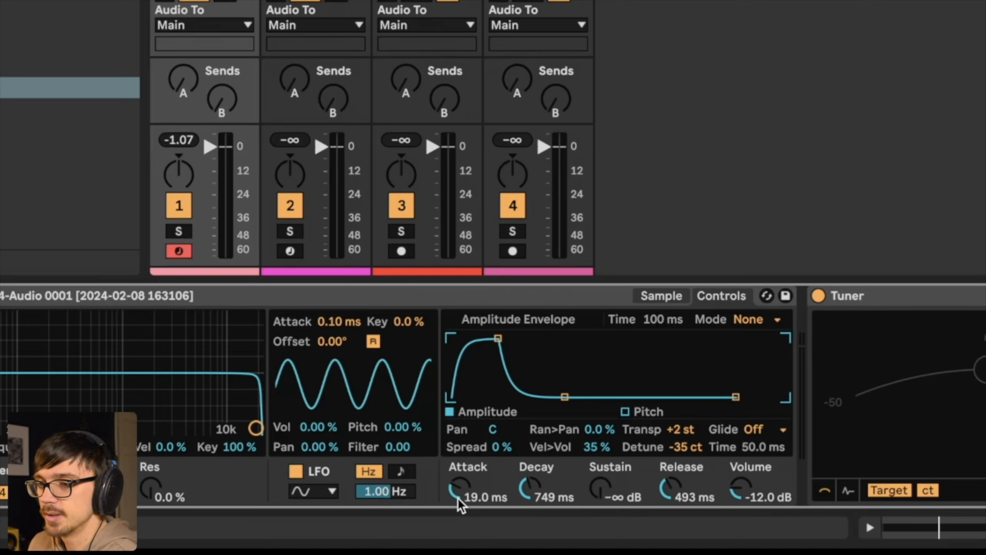
Step: Try amplitude envelope attack times of 0.00 ms and 2.70 s, and settle on 107 ms
{"action": "left_click_drag", "start_coordinate": [459, 494], "coordinate": [459, 533]}
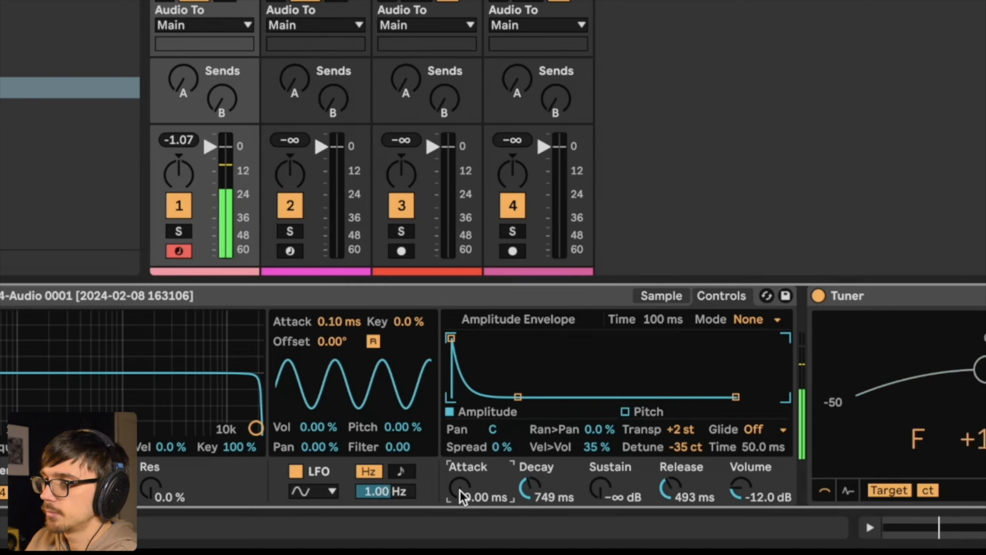
{"action": "left_click_drag", "start_coordinate": [460, 491], "coordinate": [460, 460]}
{"action": "mouse_move", "coordinate": [461, 495]}
{"action": "left_mouse_down"}
{"action": "mouse_move", "coordinate": [461, 478]}
{"action": "mouse_move", "coordinate": [461, 501]}
{"action": "left_mouse_up"}
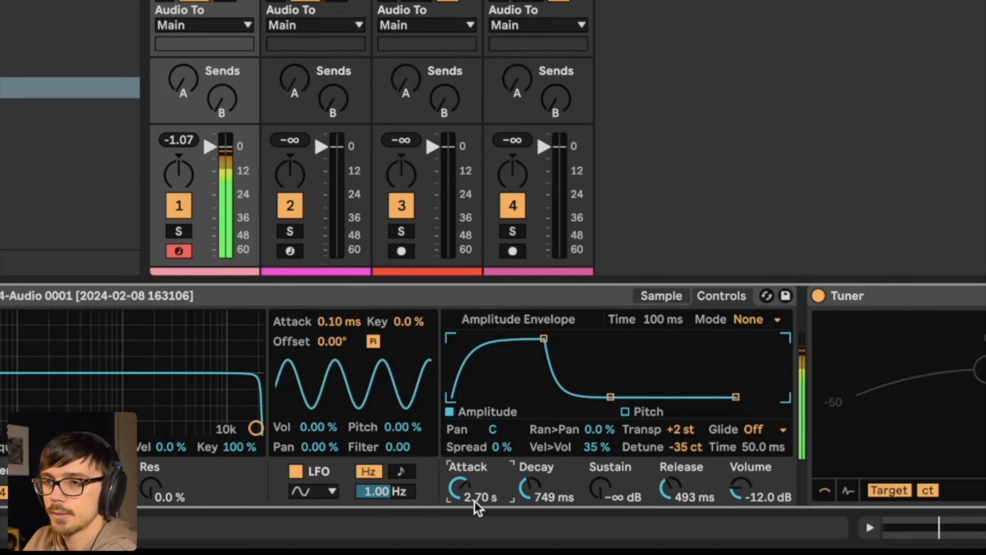
{"action": "left_click_drag", "start_coordinate": [544, 338], "coordinate": [513, 339]}
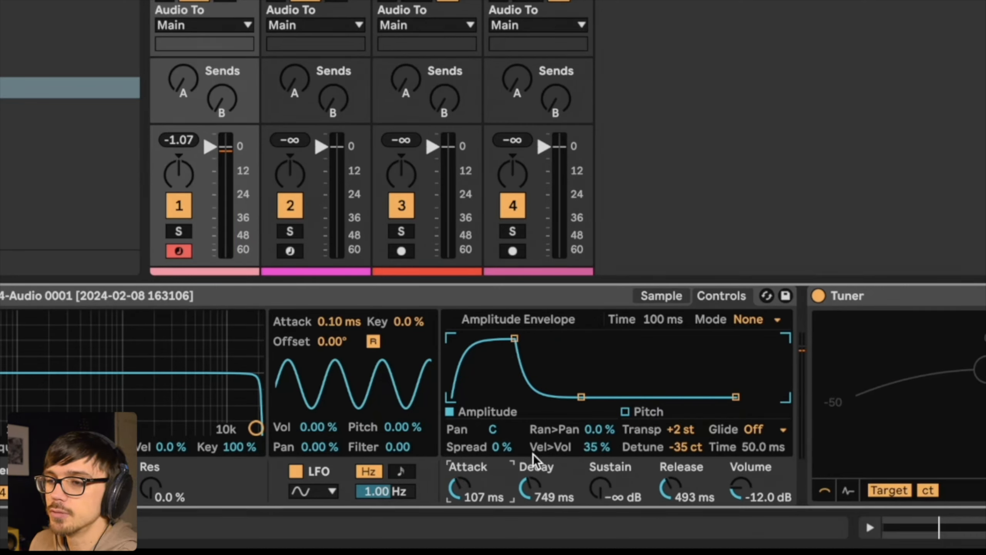
{"action": "left_click", "coordinate": [534, 483]}
{"action": "left_click", "coordinate": [619, 484]}
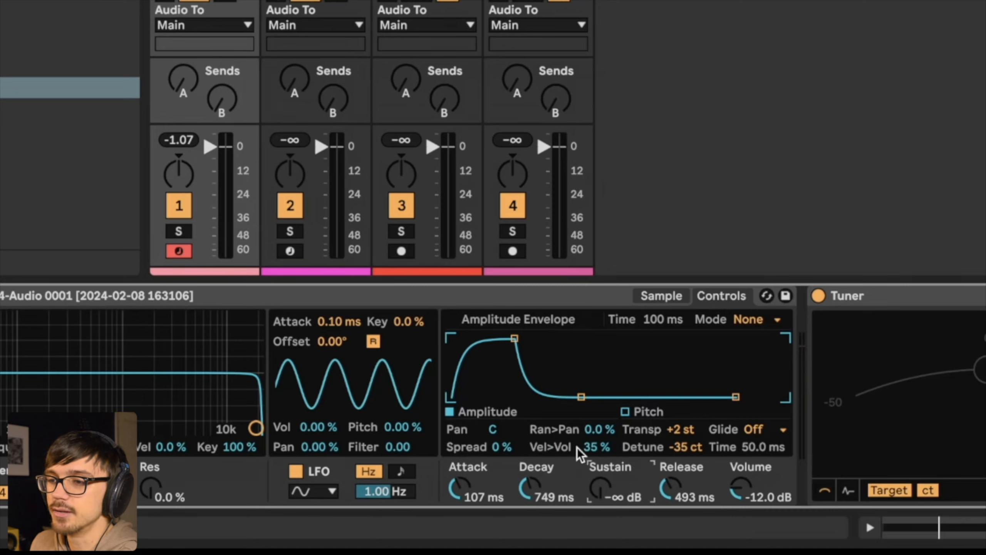
{"action": "left_click", "coordinate": [539, 486]}
{"action": "left_click", "coordinate": [595, 479]}
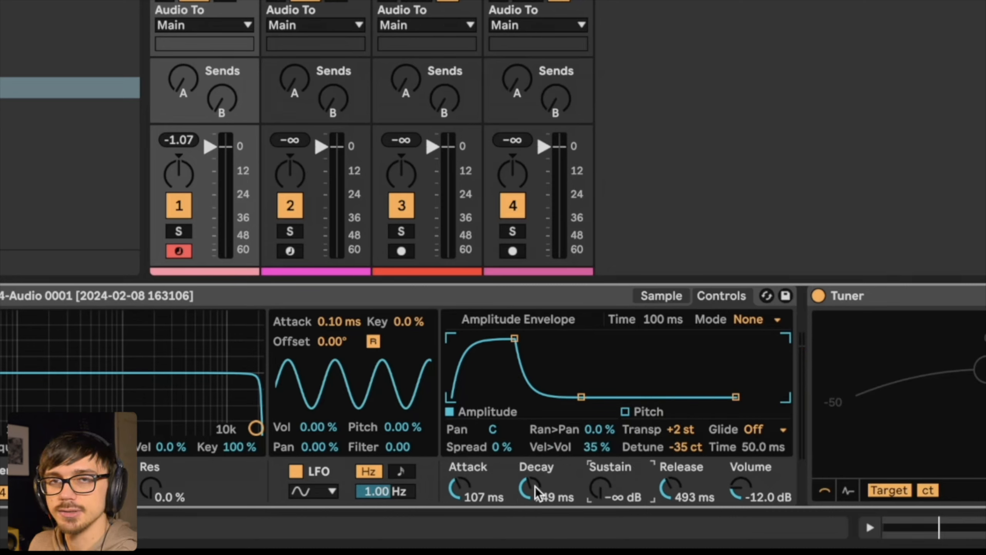
{"action": "left_click", "coordinate": [536, 487]}
{"action": "left_click", "coordinate": [604, 484]}
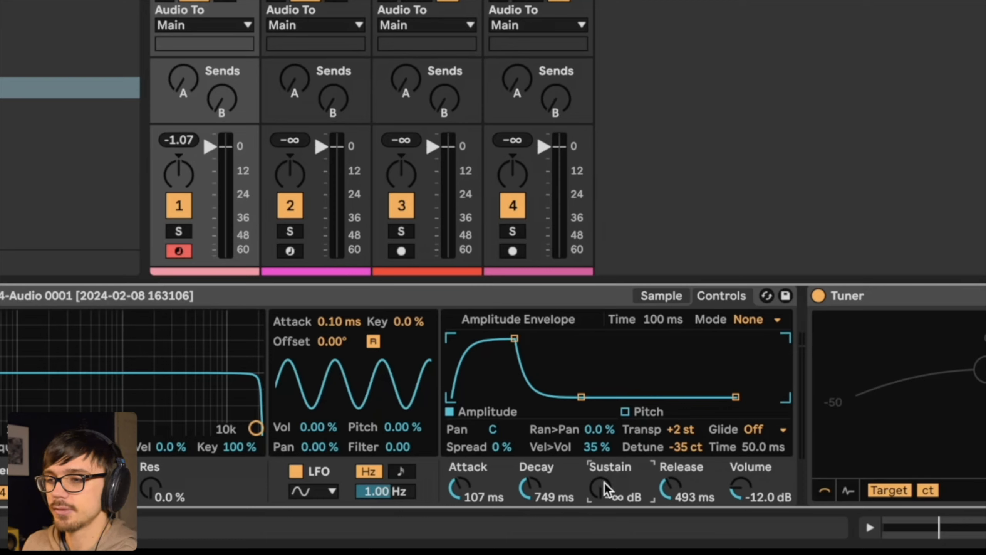
Step: Try envelope sustain levels of 0.0 dB and −∞ dB, settle on -26 dB, and set the decay to 2.17 ms
{"action": "left_click_drag", "start_coordinate": [604, 489], "coordinate": [605, 439]}
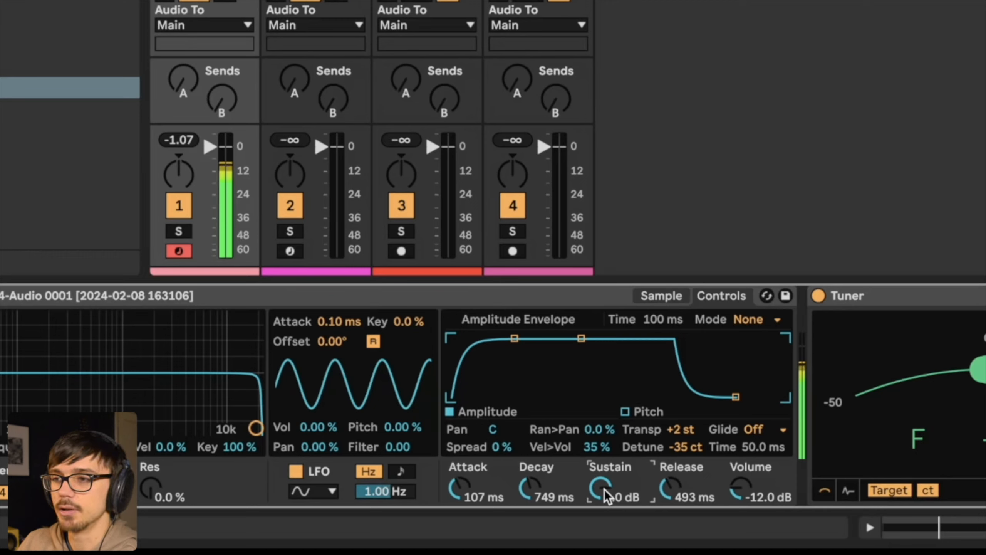
{"action": "left_click_drag", "start_coordinate": [603, 487], "coordinate": [603, 544]}
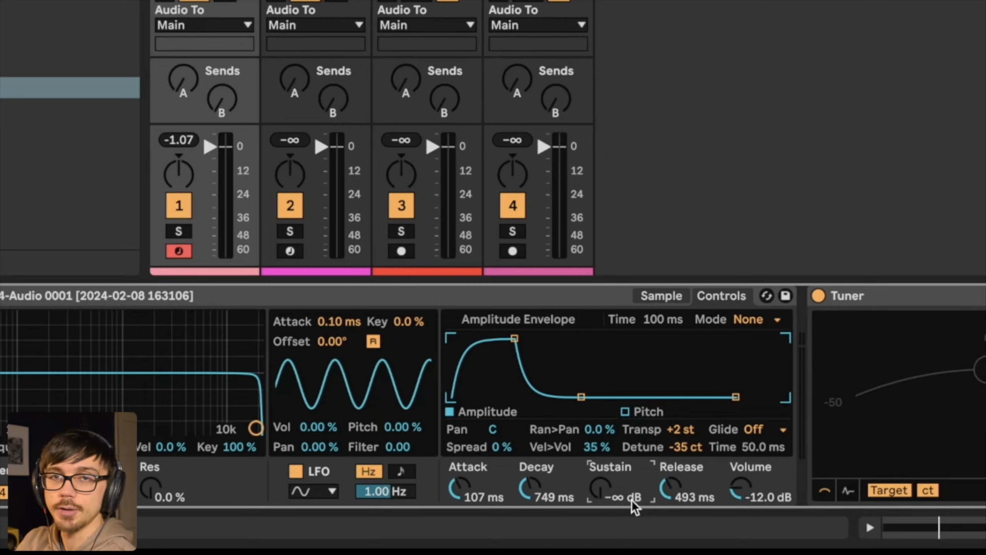
{"action": "left_click_drag", "start_coordinate": [607, 489], "coordinate": [607, 430]}
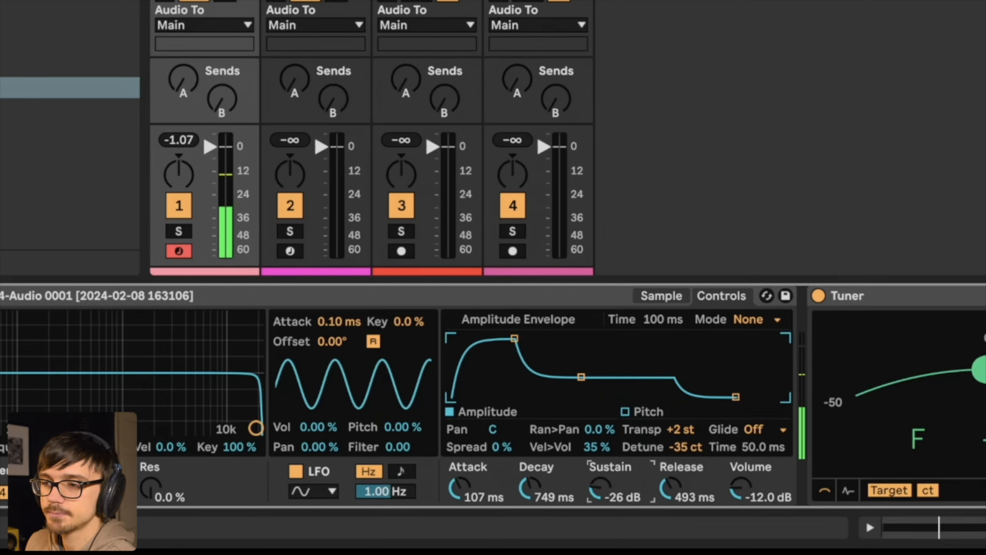
{"action": "mouse_move", "coordinate": [585, 488]}
{"action": "left_mouse_down"}
{"action": "mouse_move", "coordinate": [585, 502]}
{"action": "mouse_move", "coordinate": [584, 487]}
{"action": "left_mouse_up"}
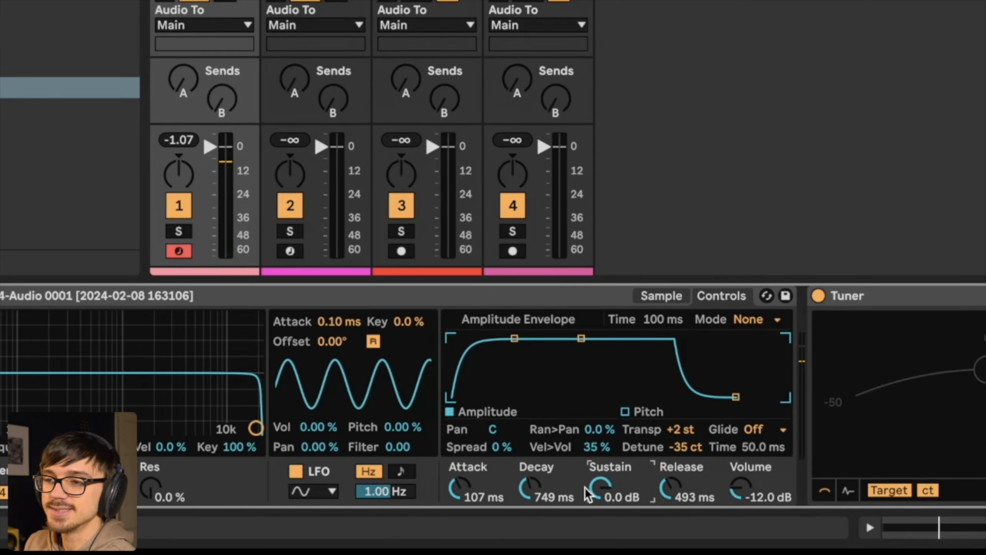
{"action": "left_click_drag", "start_coordinate": [601, 503], "coordinate": [601, 540]}
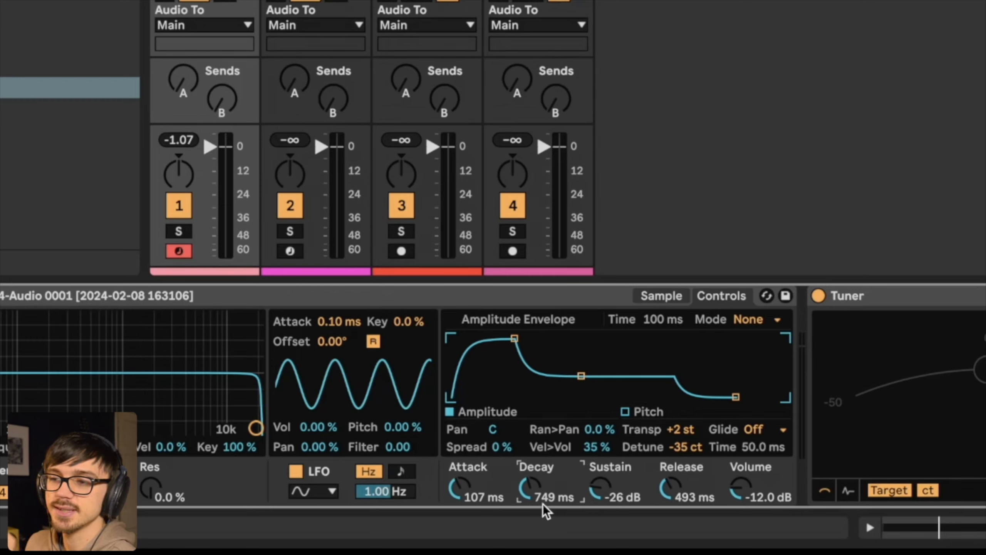
{"action": "mouse_move", "coordinate": [535, 497]}
{"action": "left_mouse_down"}
{"action": "mouse_move", "coordinate": [533, 544]}
{"action": "mouse_move", "coordinate": [532, 490]}
{"action": "left_mouse_up"}
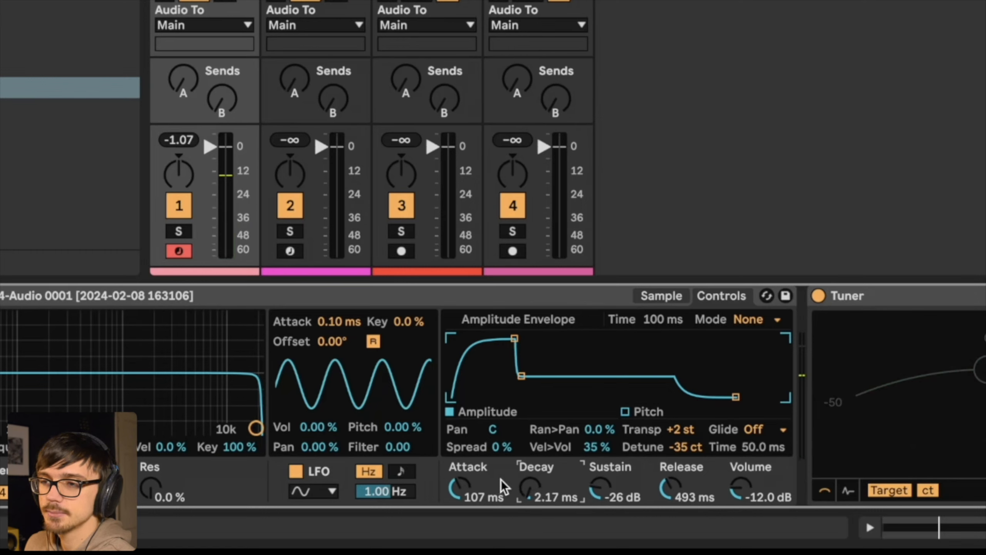
Step: Try an envelope with 1.09 s attack and −∞ dB sustain, raising the decay from 1.00 ms through 1.29 s to 3.67 s
{"action": "left_click_drag", "start_coordinate": [470, 488], "coordinate": [464, 506]}
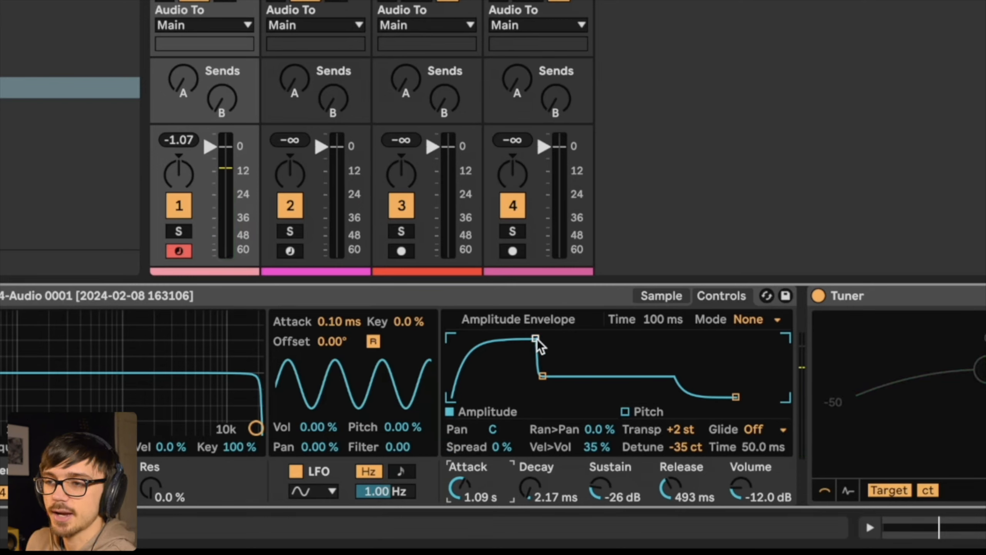
{"action": "left_click_drag", "start_coordinate": [537, 494], "coordinate": [530, 493]}
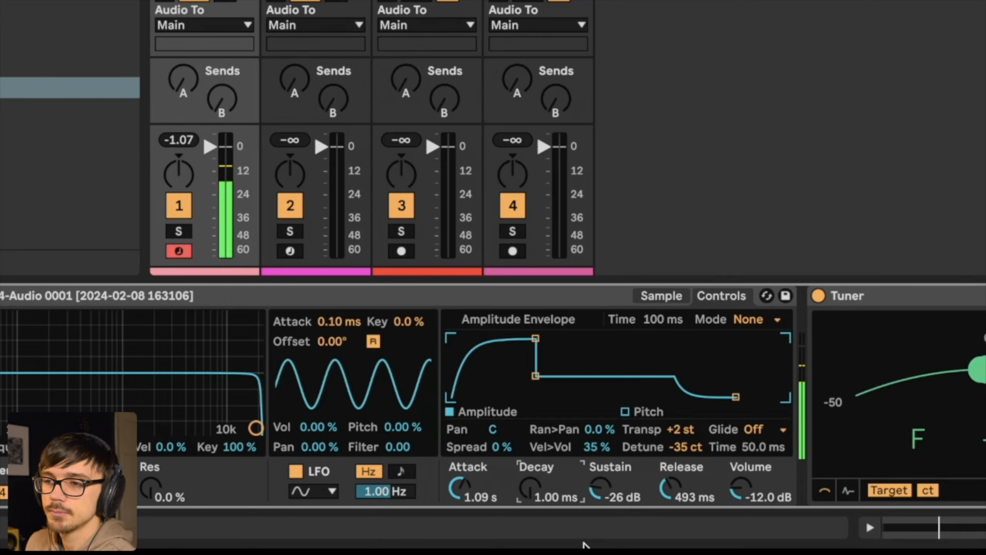
{"action": "left_click_drag", "start_coordinate": [590, 497], "coordinate": [590, 517]}
{"action": "left_click_drag", "start_coordinate": [537, 492], "coordinate": [532, 478]}
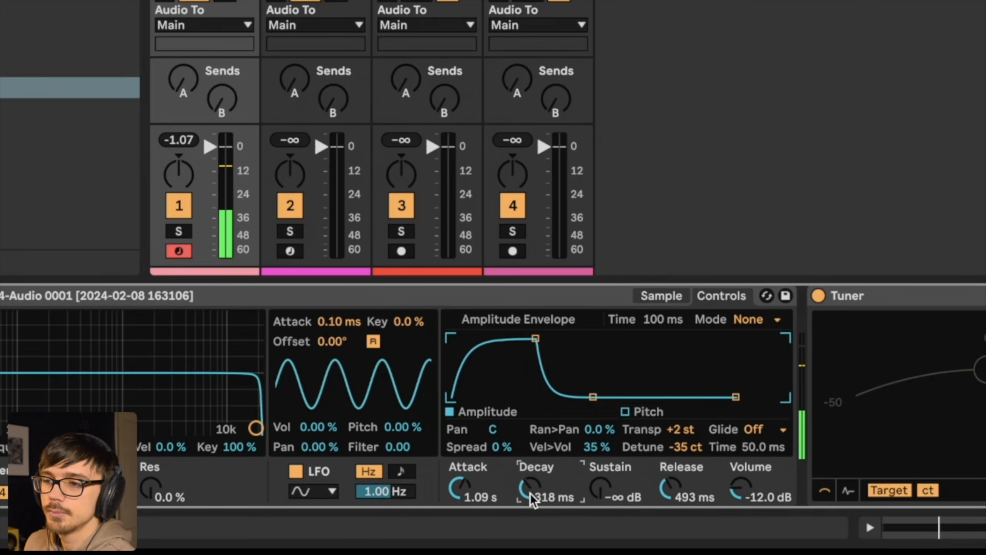
{"action": "left_click_drag", "start_coordinate": [530, 493], "coordinate": [530, 466]}
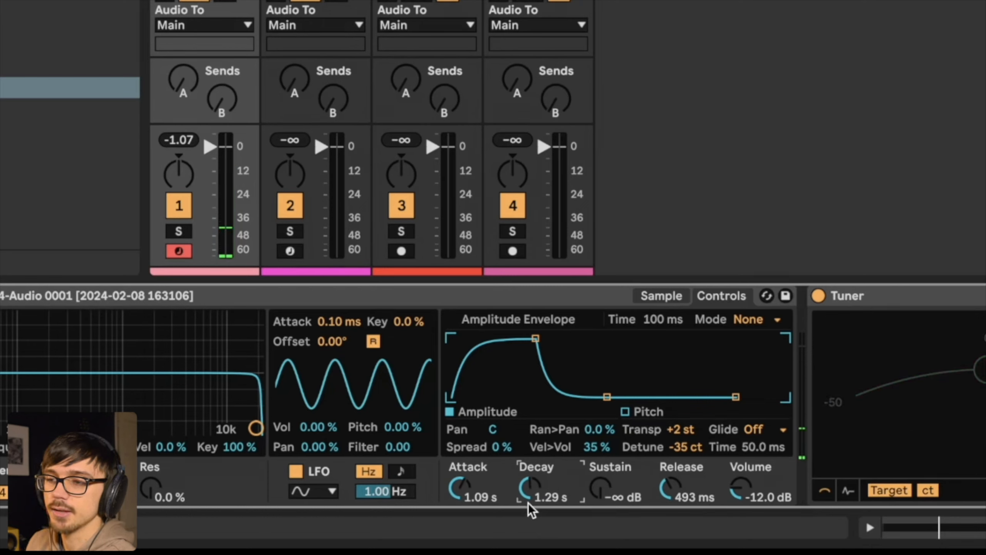
{"action": "left_click_drag", "start_coordinate": [535, 490], "coordinate": [535, 476]}
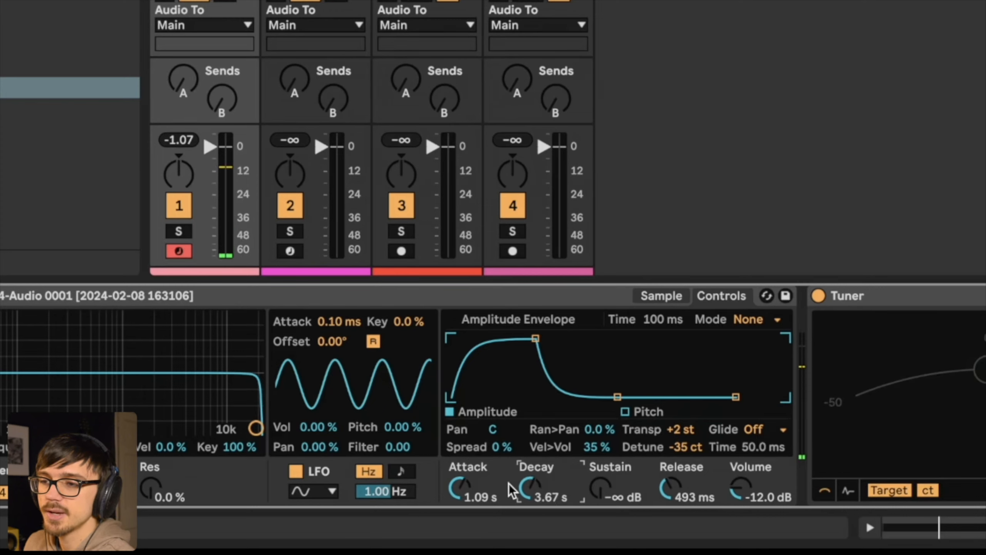
Step: Try a 1.08 ms attack with shorter and longer decays, ending on a 4.77 s decay and -21 dB sustain
{"action": "left_click_drag", "start_coordinate": [460, 488], "coordinate": [459, 520]}
{"action": "left_click", "coordinate": [608, 490]}
{"action": "mouse_move", "coordinate": [537, 487]}
{"action": "left_mouse_down"}
{"action": "mouse_move", "coordinate": [537, 506]}
{"action": "mouse_move", "coordinate": [538, 492]}
{"action": "left_mouse_up"}
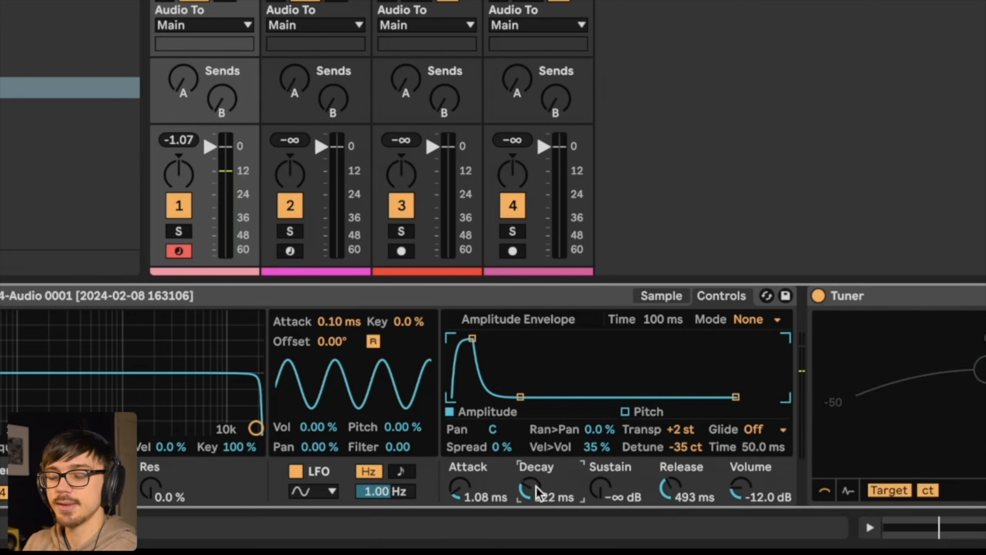
{"action": "left_click_drag", "start_coordinate": [536, 486], "coordinate": [543, 490]}
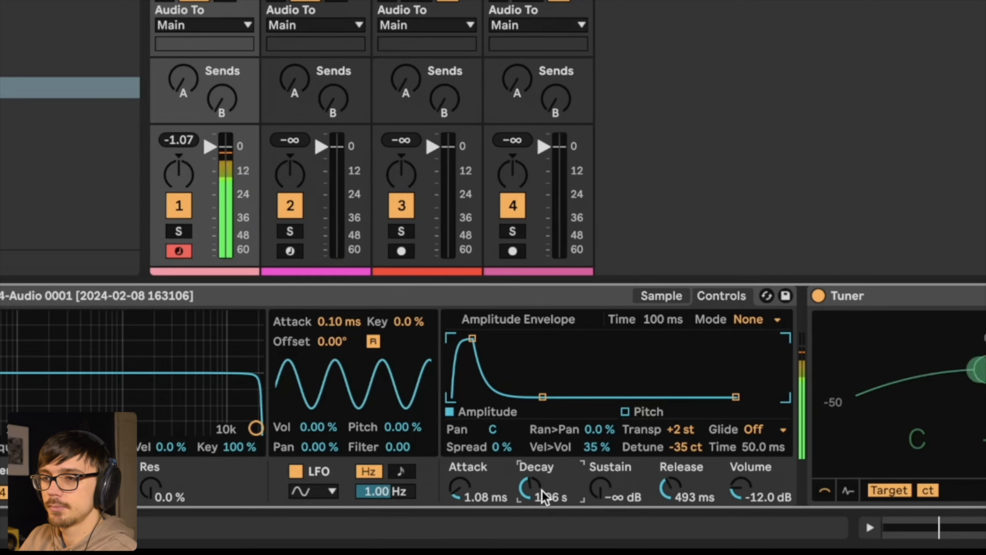
{"action": "left_click_drag", "start_coordinate": [543, 491], "coordinate": [542, 430]}
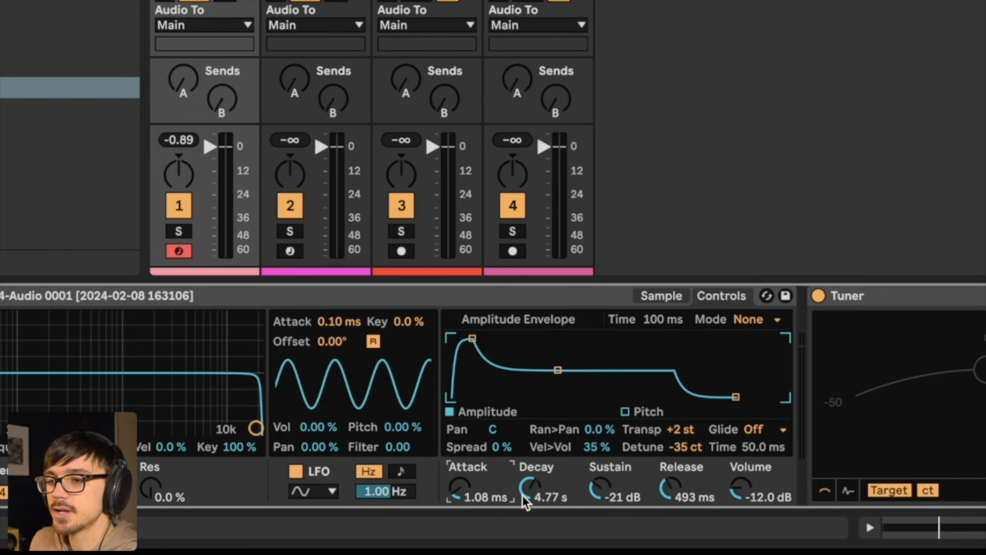
{"action": "left_click", "coordinate": [523, 494]}
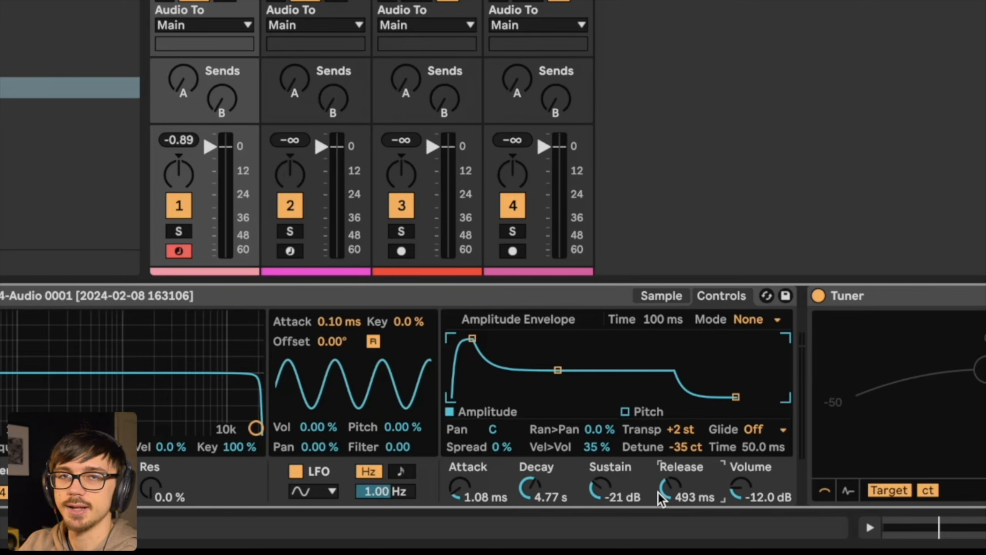
Step: Try envelope release times of 206 ms and 3.40 ms, and set the sustain to 0.0 dB
{"action": "left_click_drag", "start_coordinate": [659, 493], "coordinate": [669, 492]}
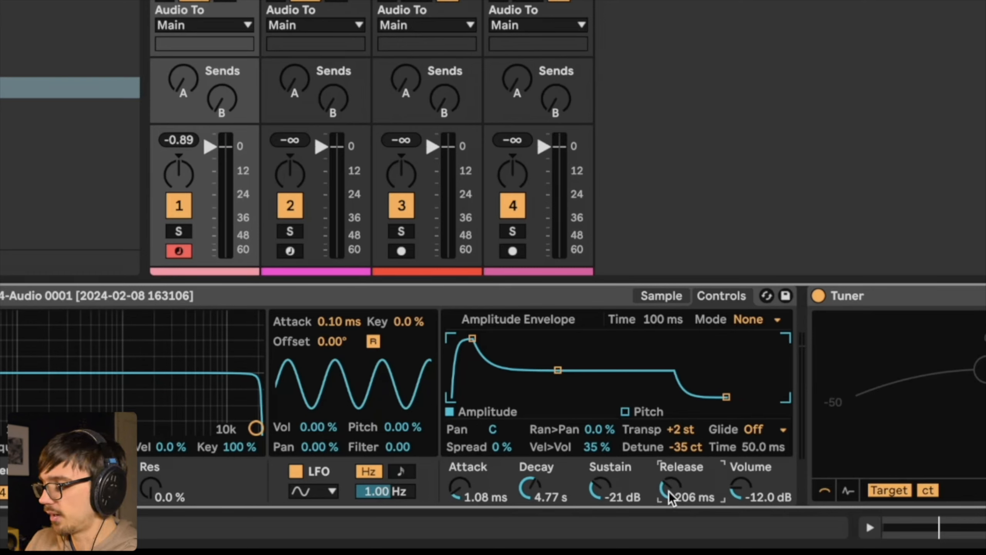
{"action": "mouse_move", "coordinate": [670, 496]}
{"action": "left_mouse_down"}
{"action": "mouse_move", "coordinate": [670, 521]}
{"action": "mouse_move", "coordinate": [672, 499]}
{"action": "left_mouse_up"}
{"action": "left_click", "coordinate": [631, 487]}
{"action": "key", "text": "Delete"}
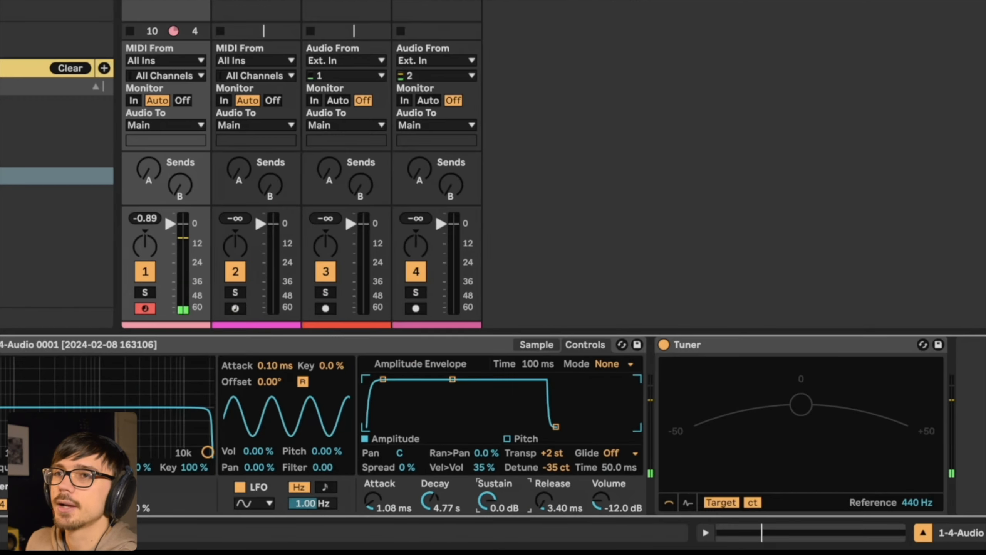
Step: Shorten the C3 note in the MIDI clip so it ends at beat 1.2, and return to the Simpler
{"action": "key", "text": "shift+Tab"}
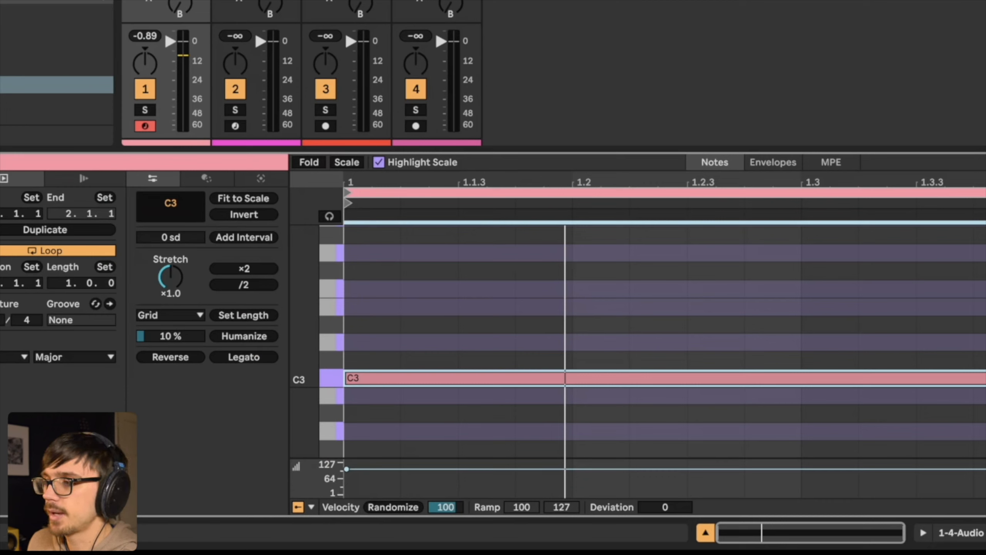
{"action": "left_click_drag", "start_coordinate": [346, 379], "coordinate": [572, 379]}
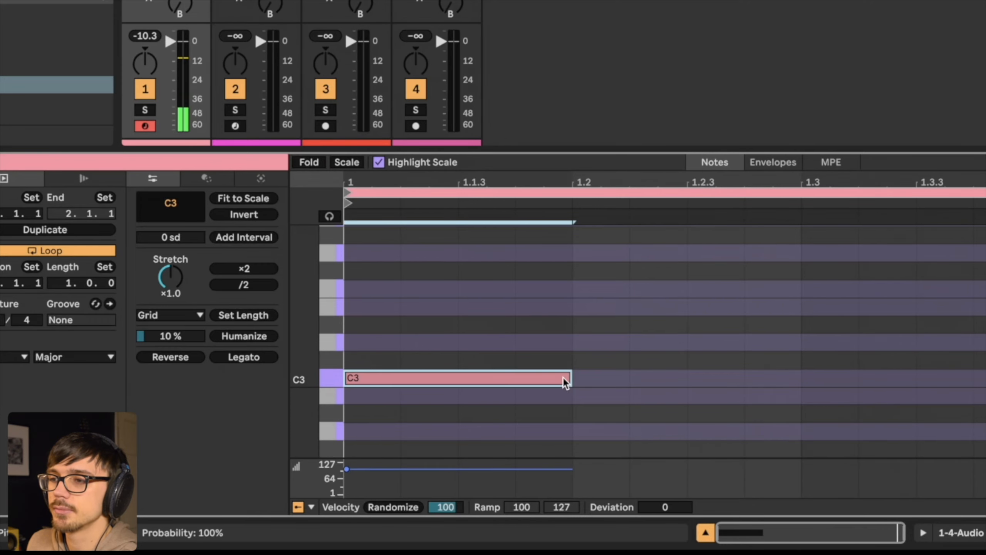
{"action": "key", "text": "shift+Tab"}
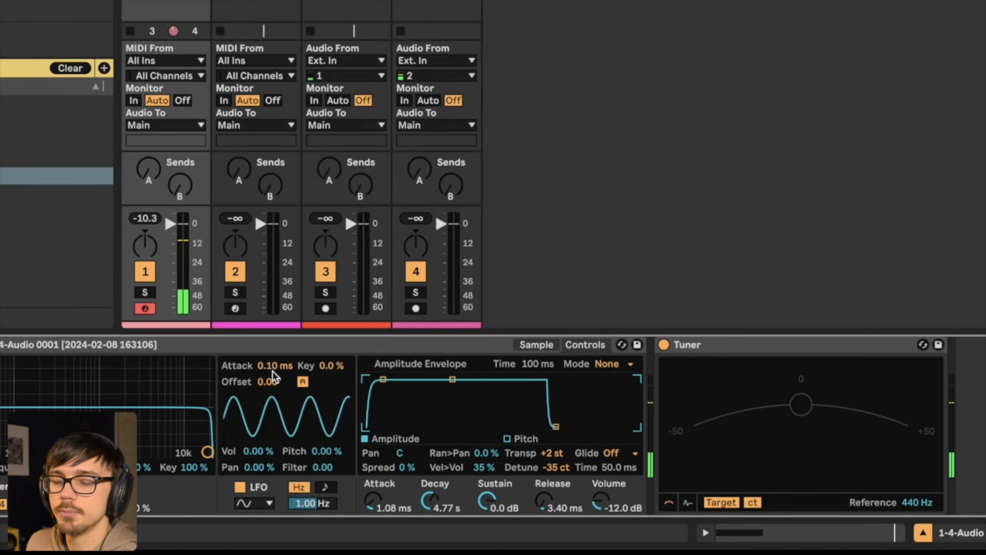
Step: Try a 908 ms envelope release, and highlight the empty stretch following the C3 note in the clip
{"action": "left_click_drag", "start_coordinate": [552, 509], "coordinate": [547, 528]}
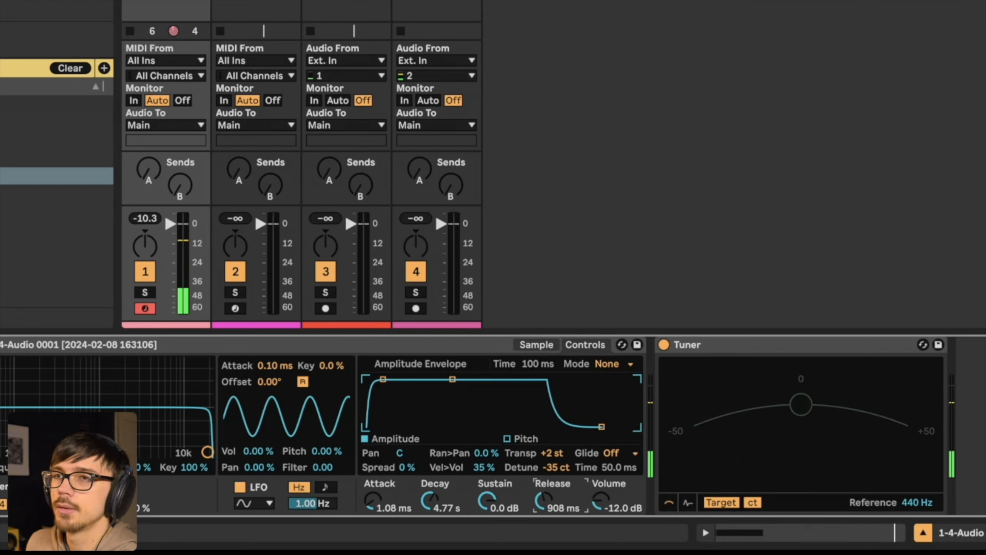
{"action": "key", "text": "shift+Tab"}
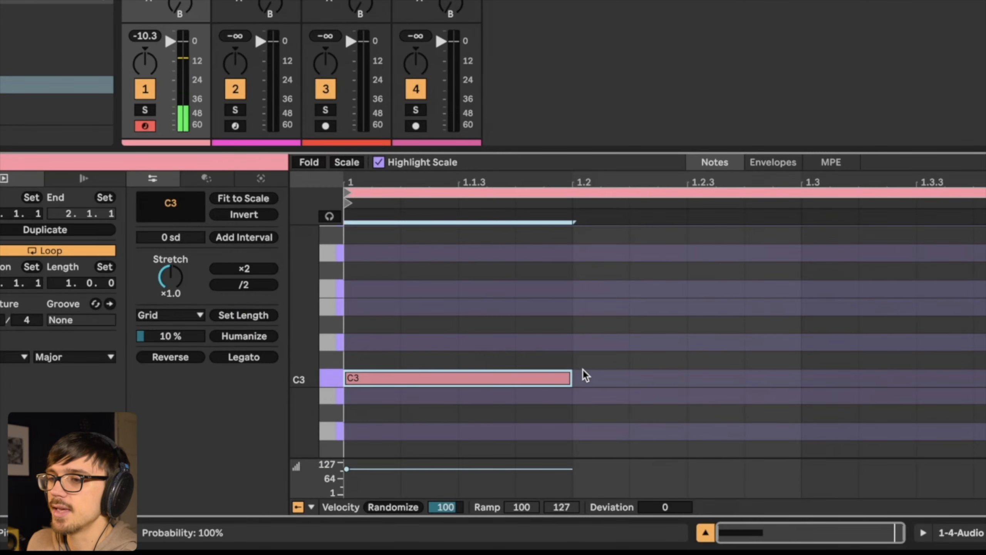
{"action": "left_click_drag", "start_coordinate": [576, 353], "coordinate": [755, 360]}
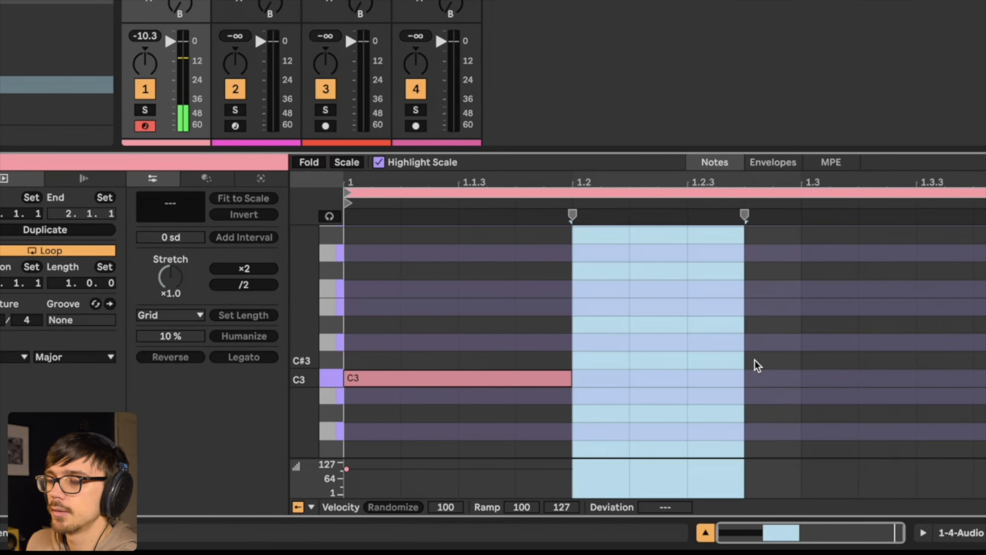
{"action": "key", "text": "ctrl+a"}
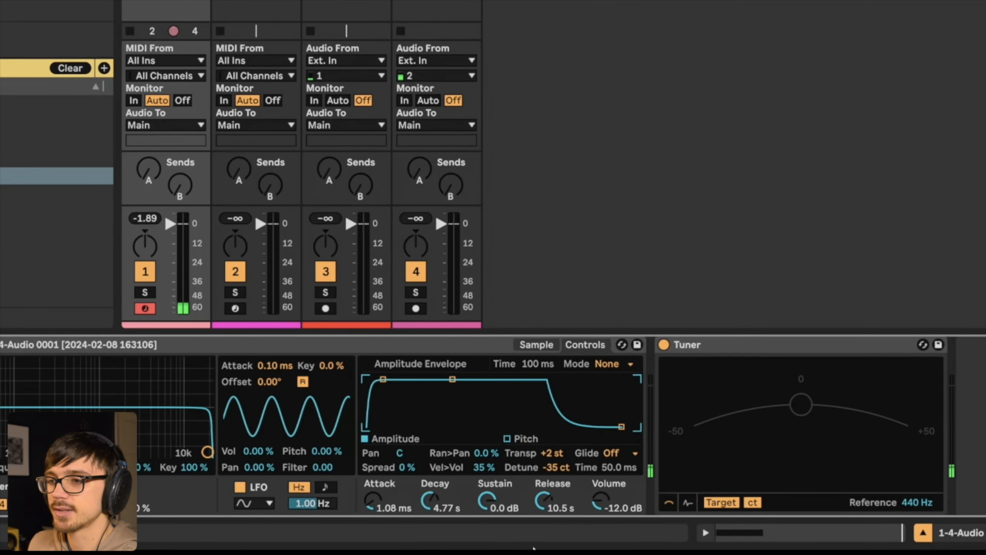
Step: Shape a short plucky envelope with −∞ dB sustain, 487 ms decay and 225 ms release, after trying longer decay and release times
{"action": "left_click_drag", "start_coordinate": [546, 504], "coordinate": [546, 510]}
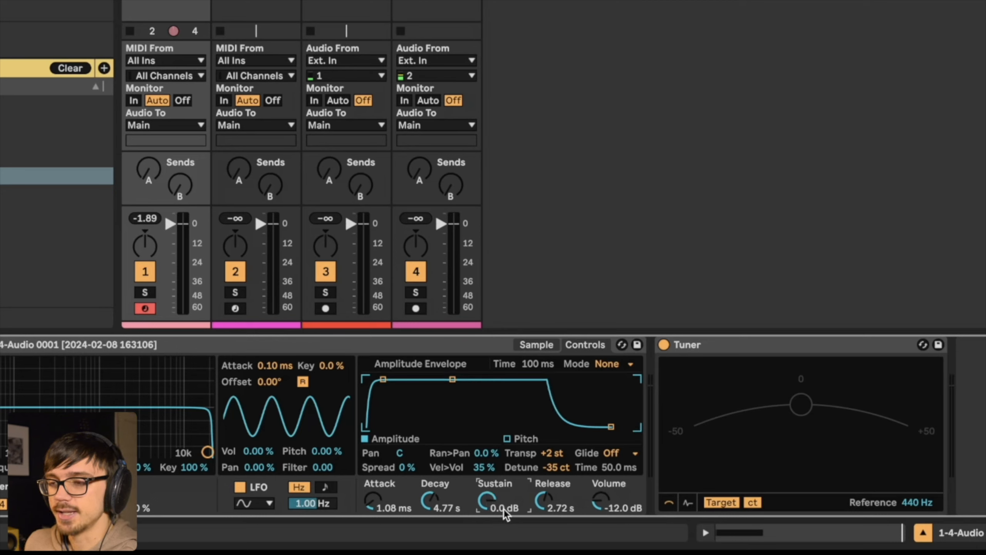
{"action": "mouse_move", "coordinate": [429, 501]}
{"action": "left_mouse_down"}
{"action": "mouse_move", "coordinate": [430, 536]}
{"action": "mouse_move", "coordinate": [429, 501]}
{"action": "left_mouse_up"}
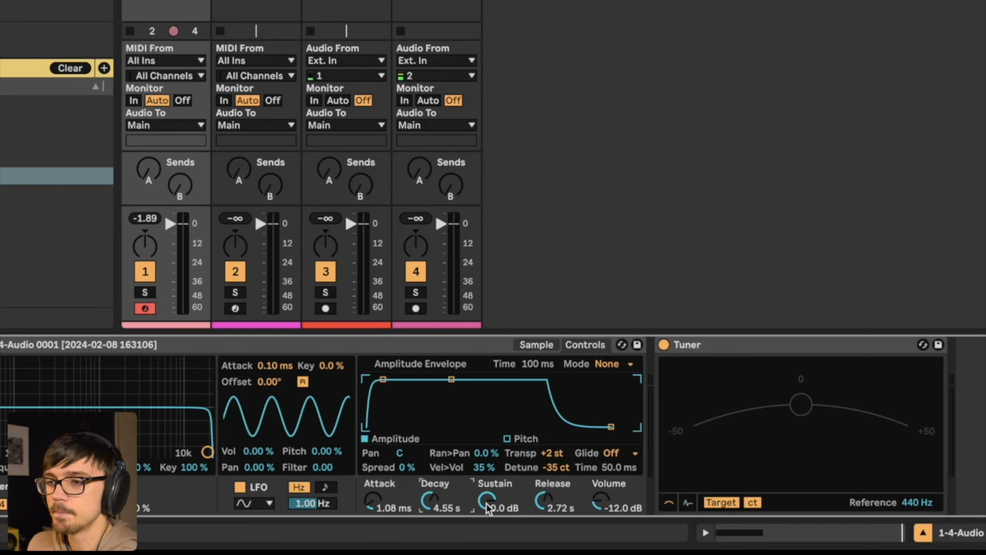
{"action": "left_click_drag", "start_coordinate": [488, 505], "coordinate": [489, 536]}
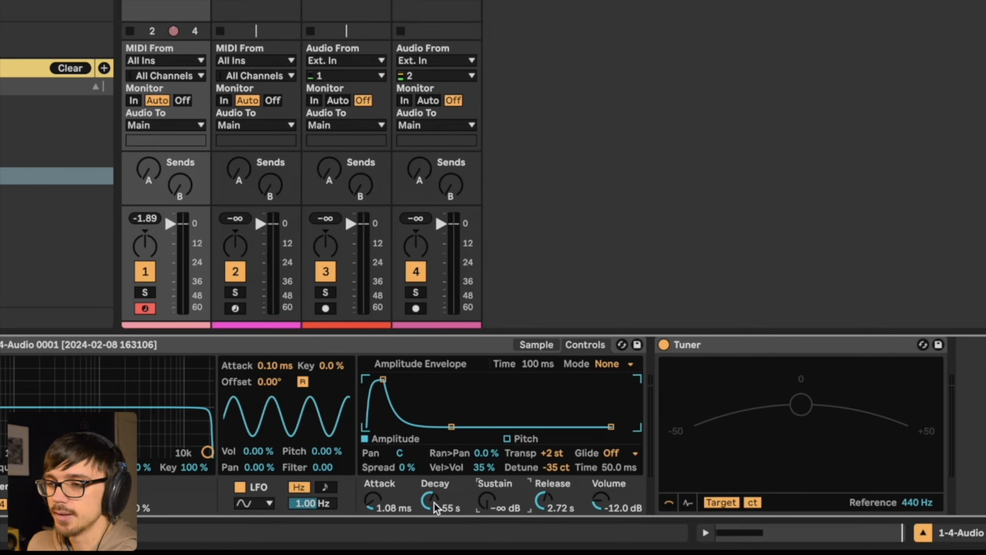
{"action": "mouse_move", "coordinate": [435, 505]}
{"action": "left_mouse_down"}
{"action": "mouse_move", "coordinate": [435, 540]}
{"action": "mouse_move", "coordinate": [434, 524]}
{"action": "left_mouse_up"}
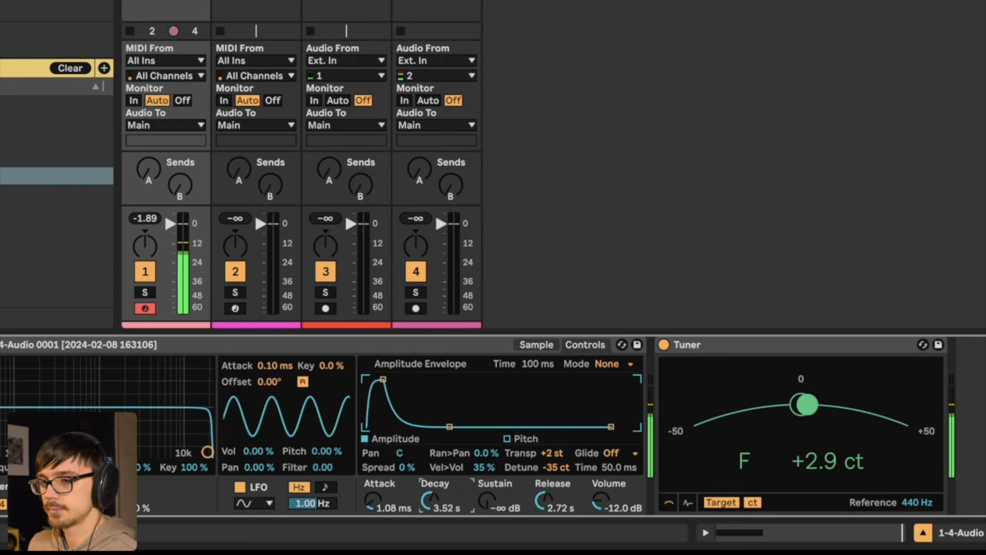
{"action": "left_click_drag", "start_coordinate": [431, 501], "coordinate": [437, 507]}
{"action": "left_click_drag", "start_coordinate": [544, 500], "coordinate": [544, 511]}
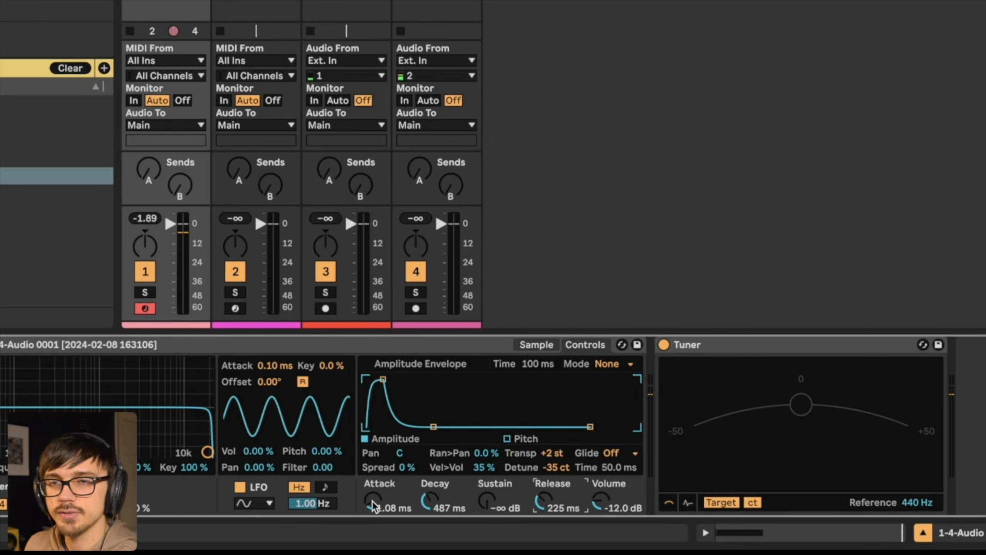
Step: Set the envelope to 4.25 s attack, 0.0 dB sustain and 4.37 s release, and the filter to 696 Hz with 79 % resonance
{"action": "left_click_drag", "start_coordinate": [373, 505], "coordinate": [492, 476]}
{"action": "key", "text": "Delete"}
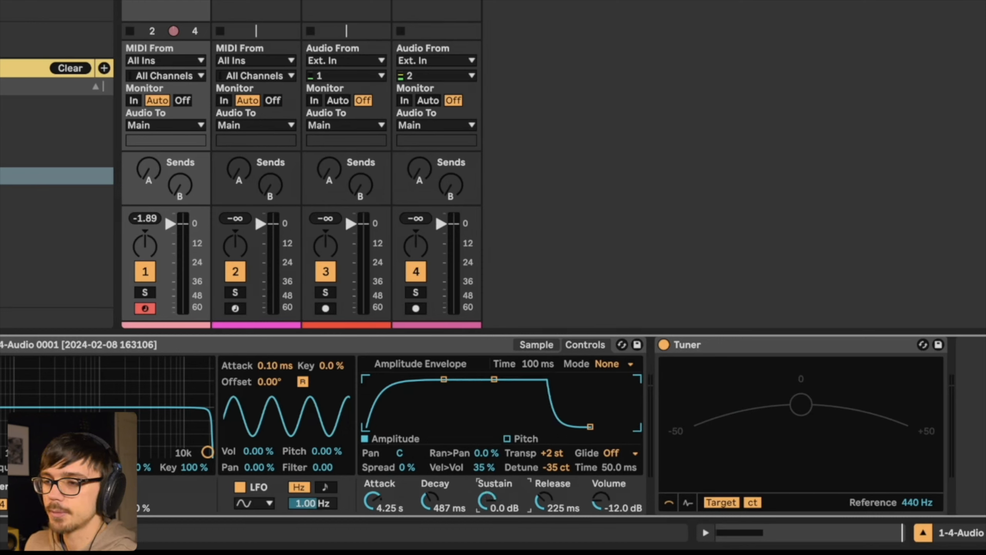
{"action": "left_click_drag", "start_coordinate": [541, 504], "coordinate": [541, 482]}
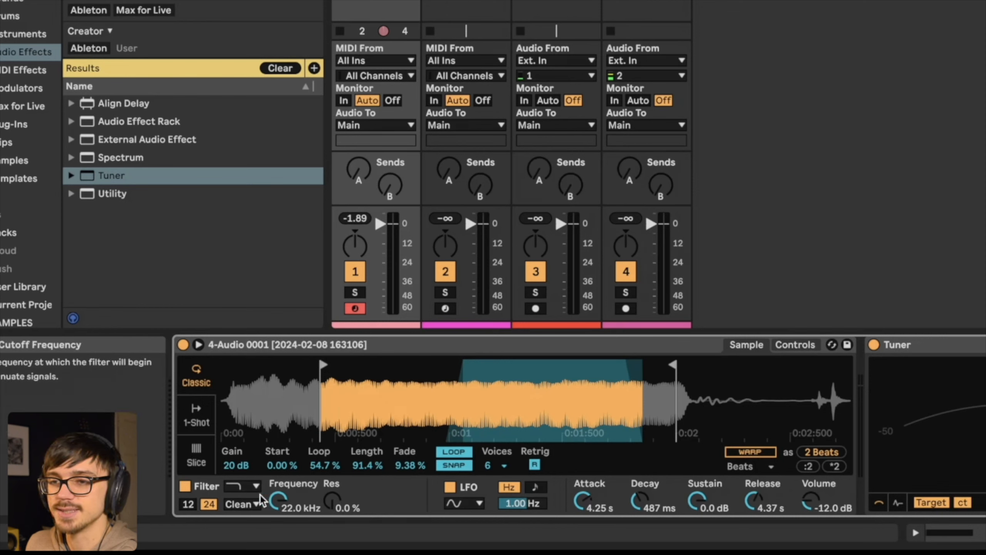
{"action": "key", "text": "super+z"}
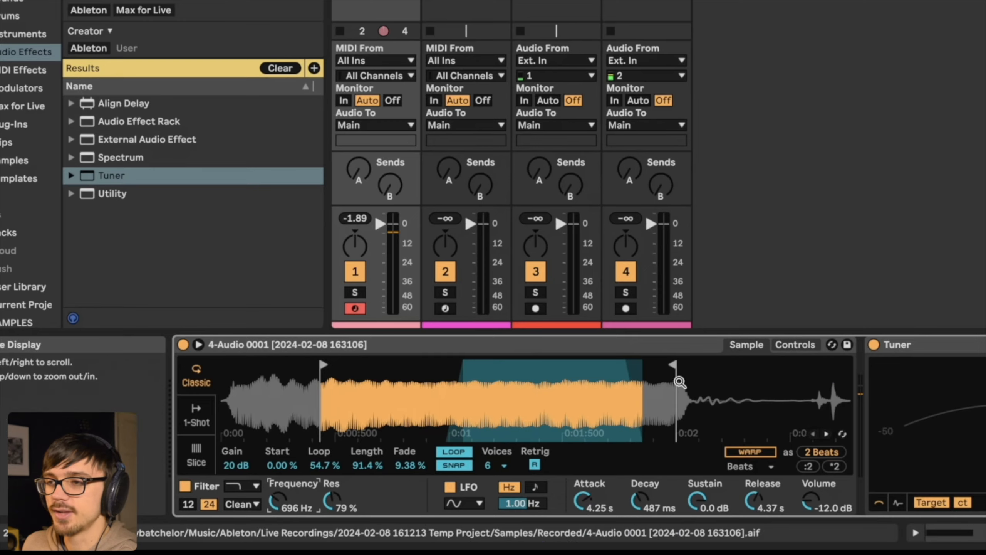